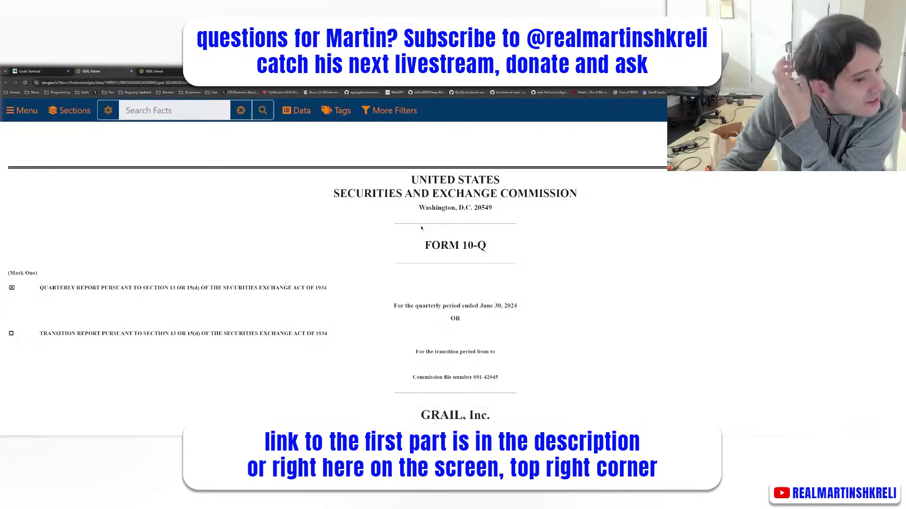
- Finish the market cap formula as price times shares, and format the cells from the share count through Debt as whole numbers
scroll(562, 307, down, 4)
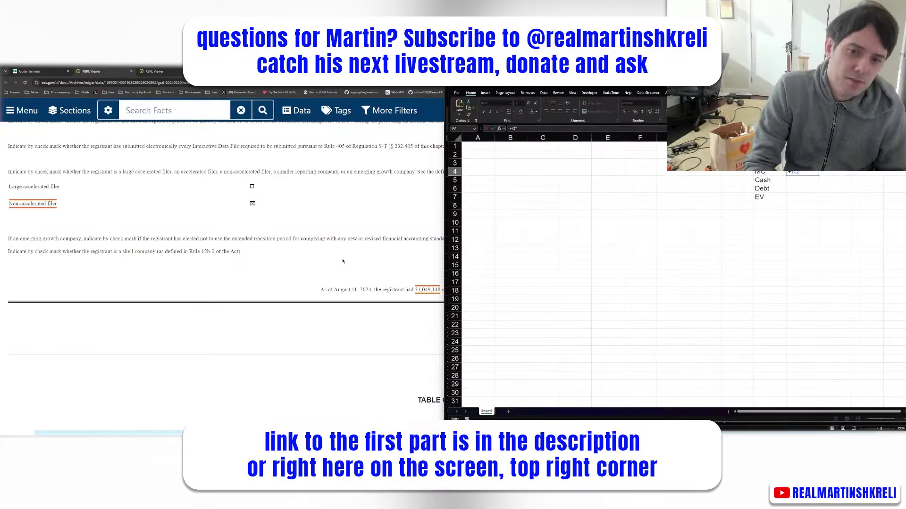
key(Return)
drag(801, 163, 801, 188)
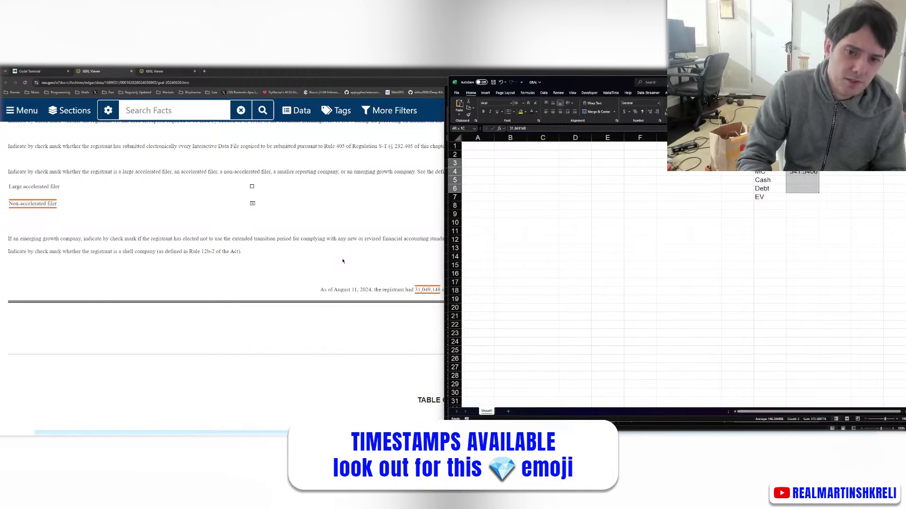
key(ctrl+1)
key(Return)
key(Up)
key(Up)
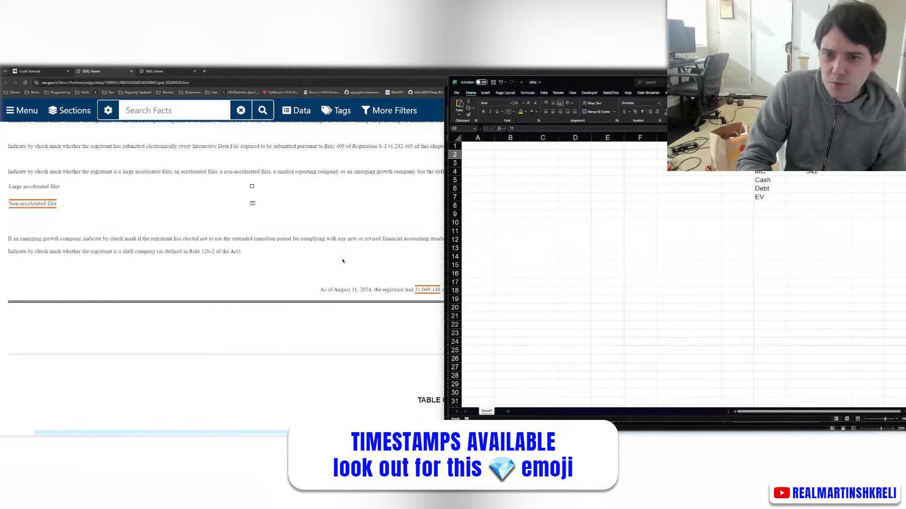
- Save the workbook, label the share count Q224 in L3, and copy that label beside Cash and Debt
key(Down)
key(Right)
key(ctrl+s)
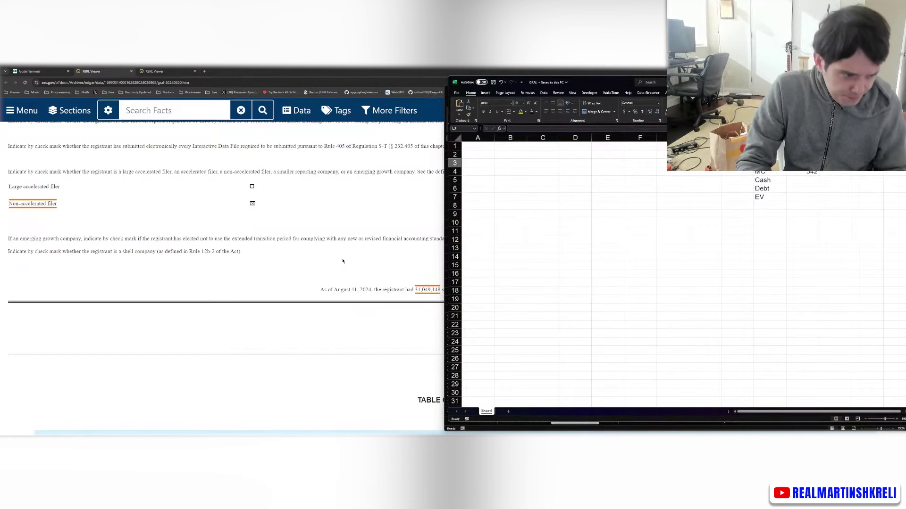
key(alt)
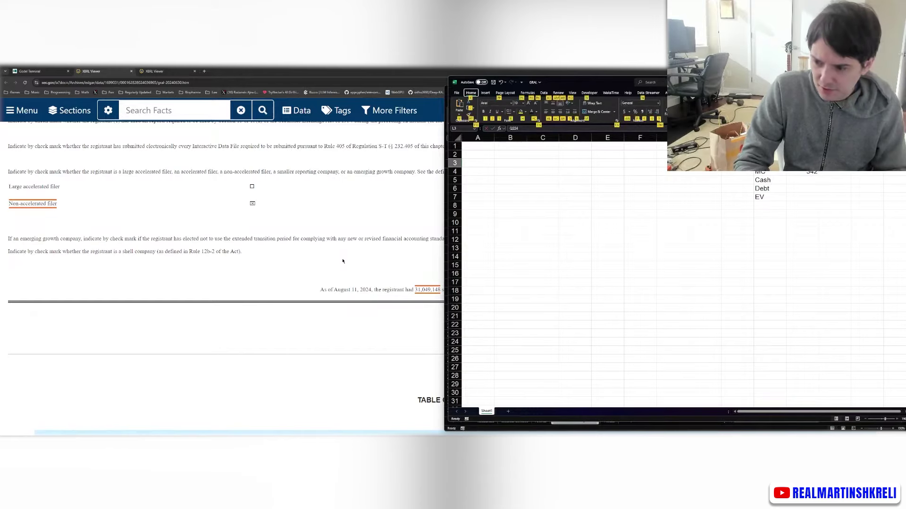
key(Down)
key(Down)
key(ctrl+v)
key(Down)
key(ctrl+v)
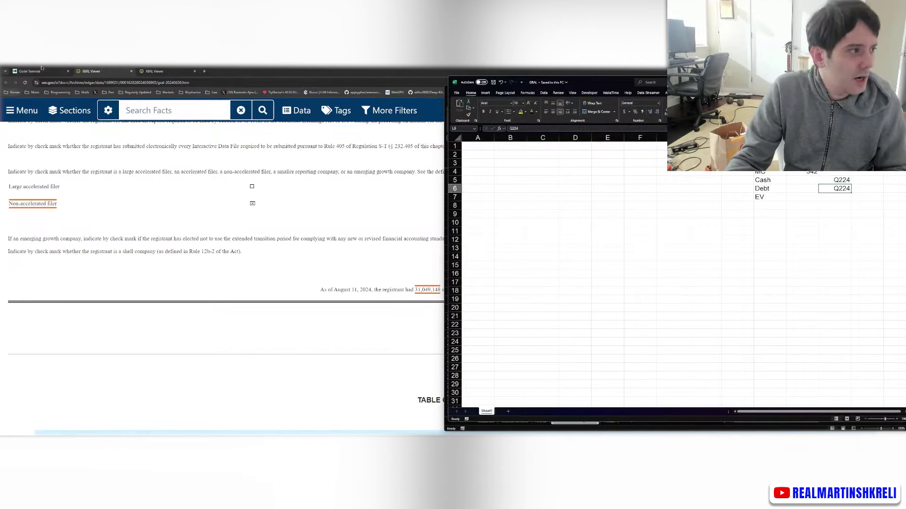
- Check the General chat in Godel Terminal and close the extra XBRL Viewer page
click(42, 69)
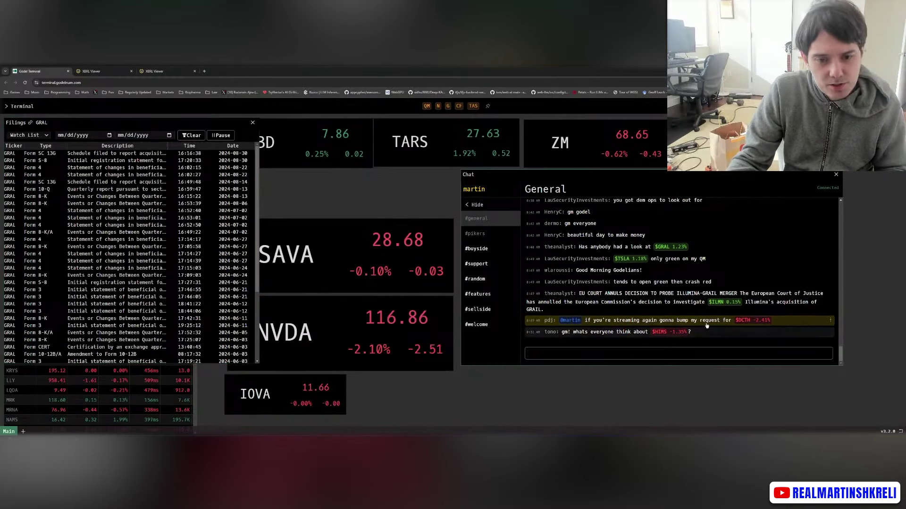
click(653, 349)
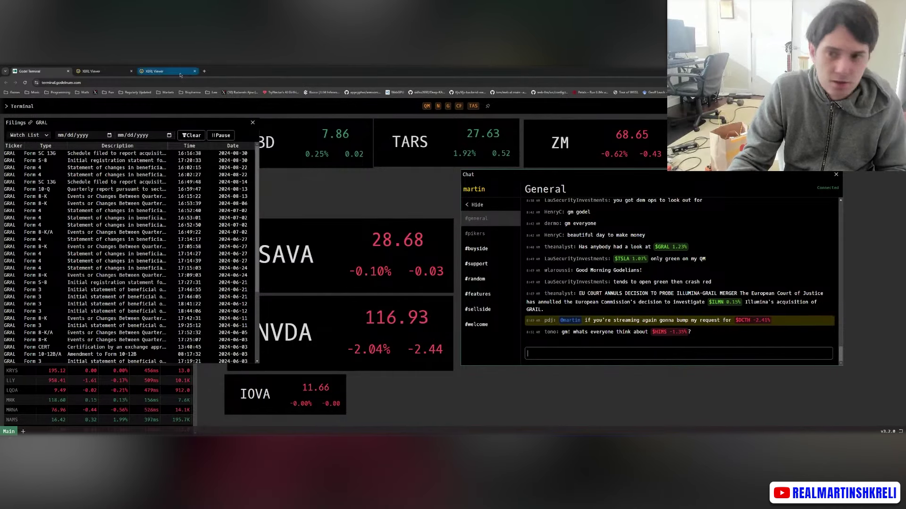
mouse_move(180, 75)
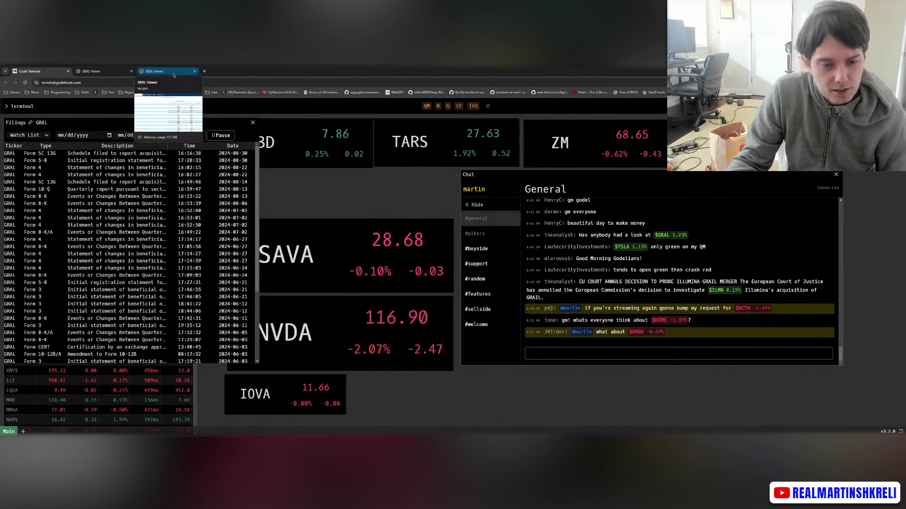
click(174, 74)
key(ctrl+w)
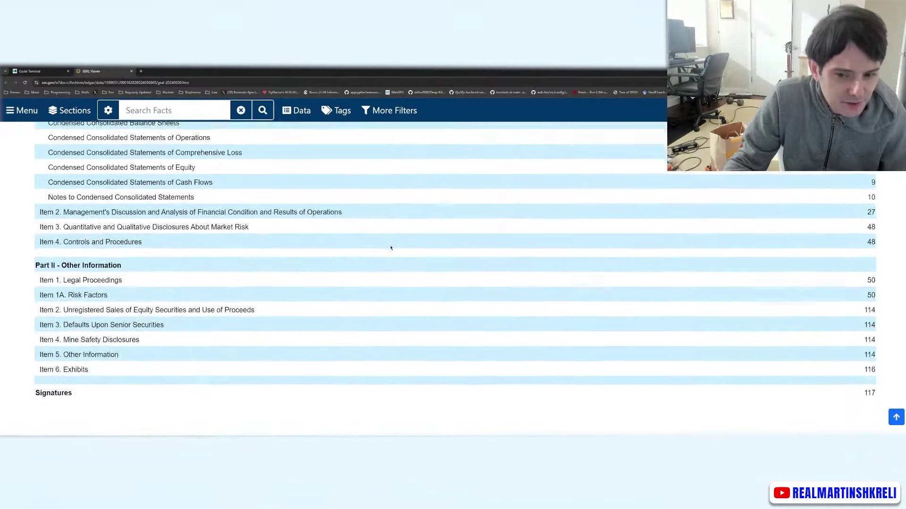
- Find GRAIL's June 30, 2024 cash and cash equivalents in the 10-Q balance sheet and enter 958 million beside Cash in Excel
scroll(388, 245, down, 15)
scroll(453, 274, down, 10)
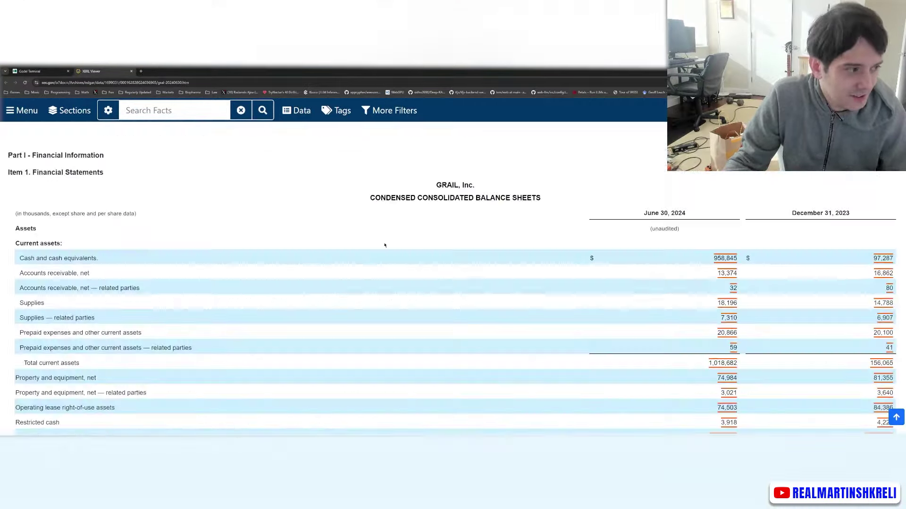
key(alt+Tab)
key(alt+Tab)
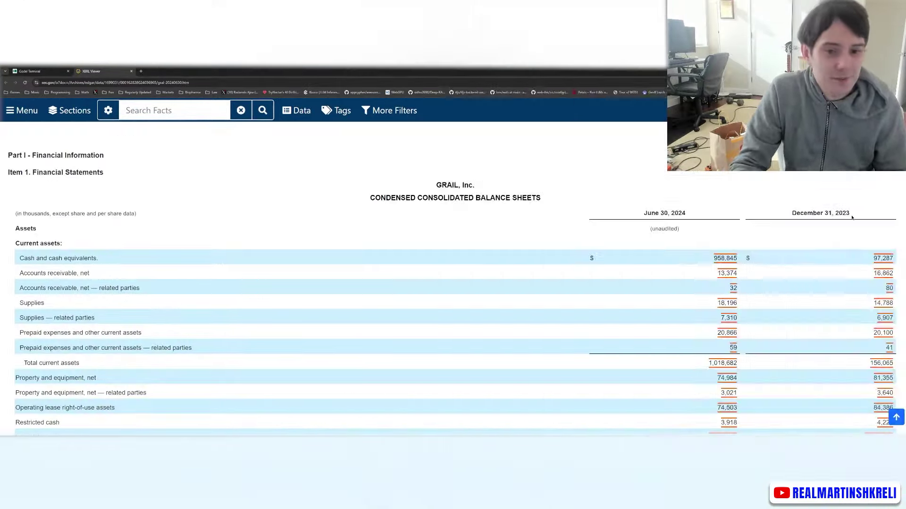
key(alt+Tab)
key(Left)
key(Up)
text(958.)
key(alt+Tab)
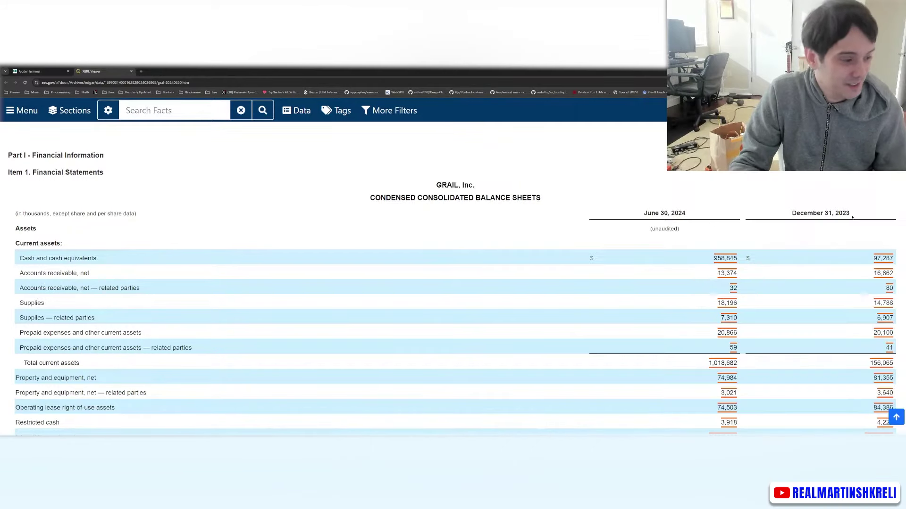
- Review GRAIL's liabilities, issued common shares, and statements of operations, comprehensive loss and cash flow in the 10-Q
scroll(491, 203, down, 10)
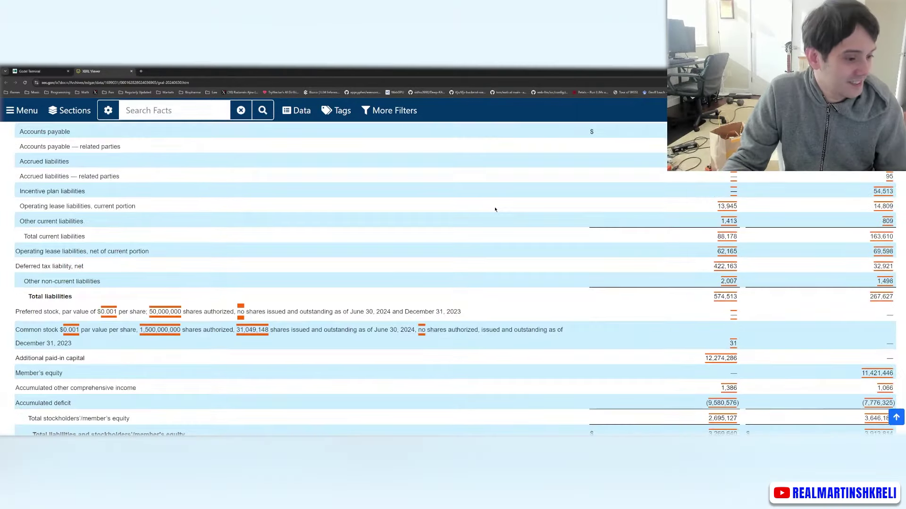
drag(306, 329, 233, 329)
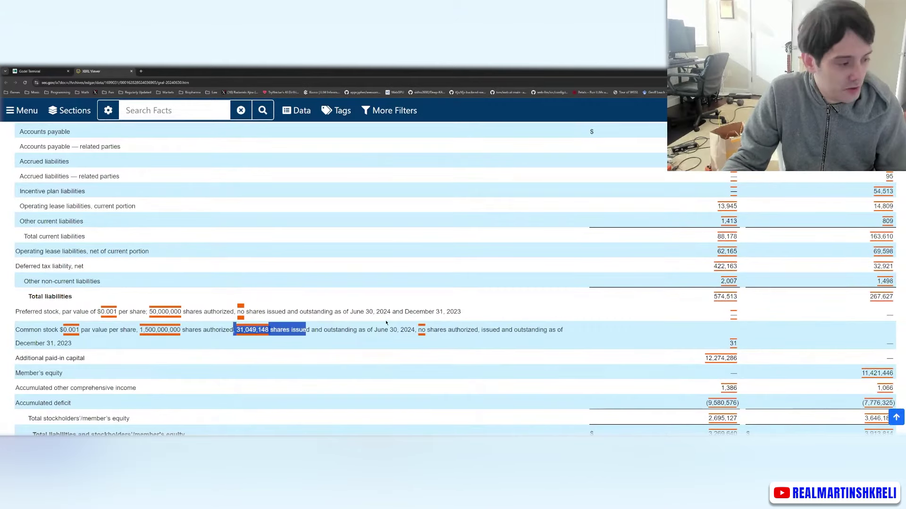
scroll(386, 323, down, 7)
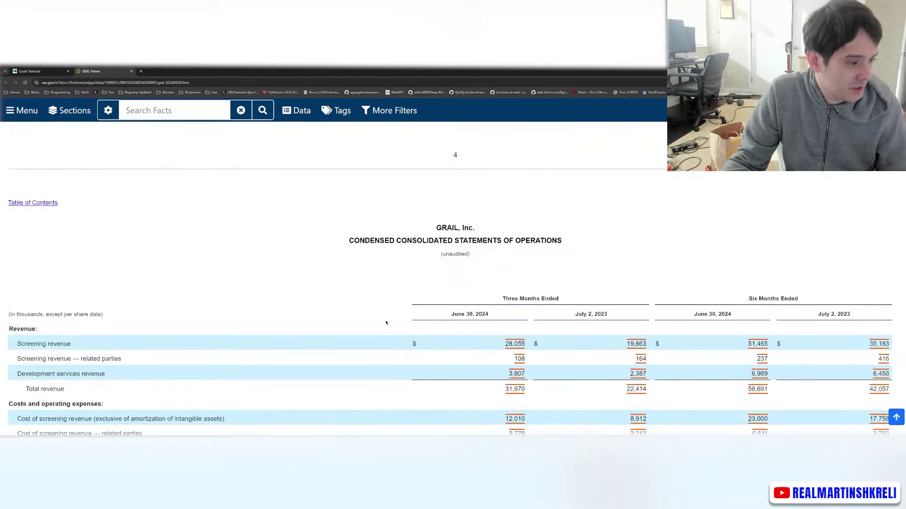
scroll(386, 322, down, 15)
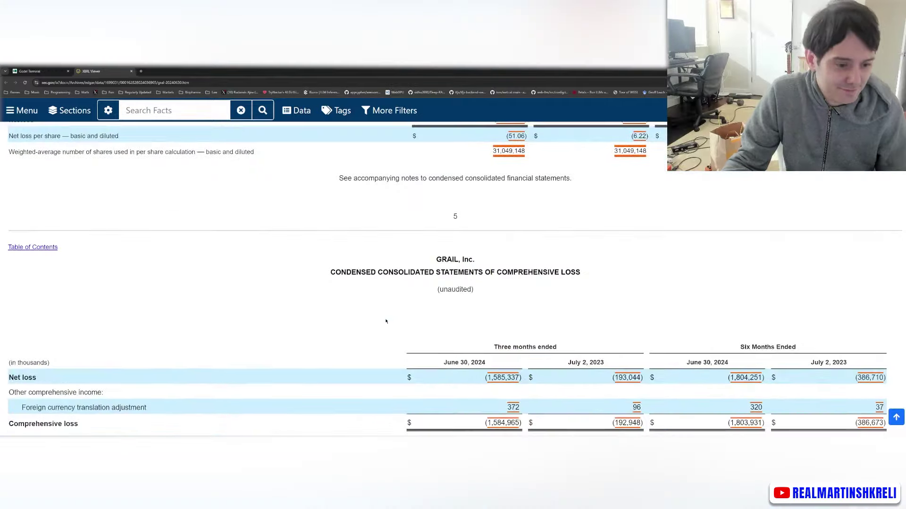
scroll(386, 324, down, 20)
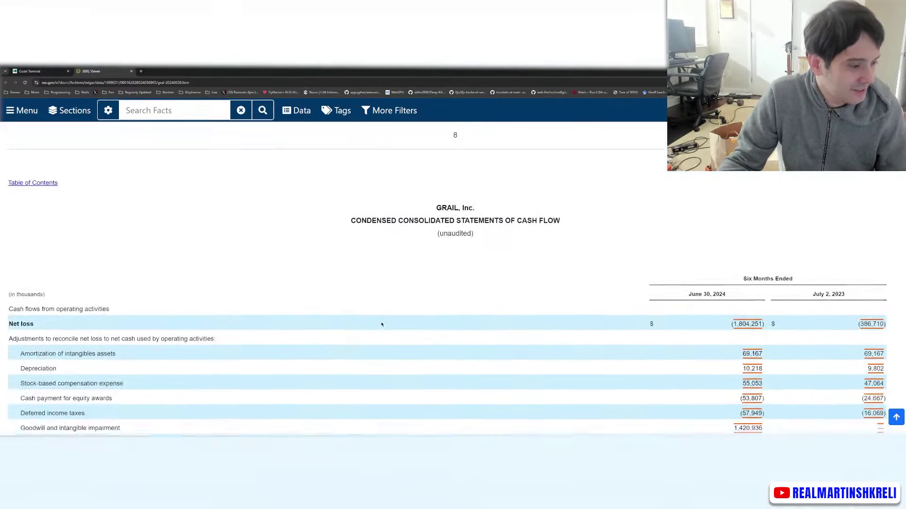
- Read the Separation from Illumina section in Note 1, highlighting the spin-off date and share distribution passages
scroll(369, 322, down, 5)
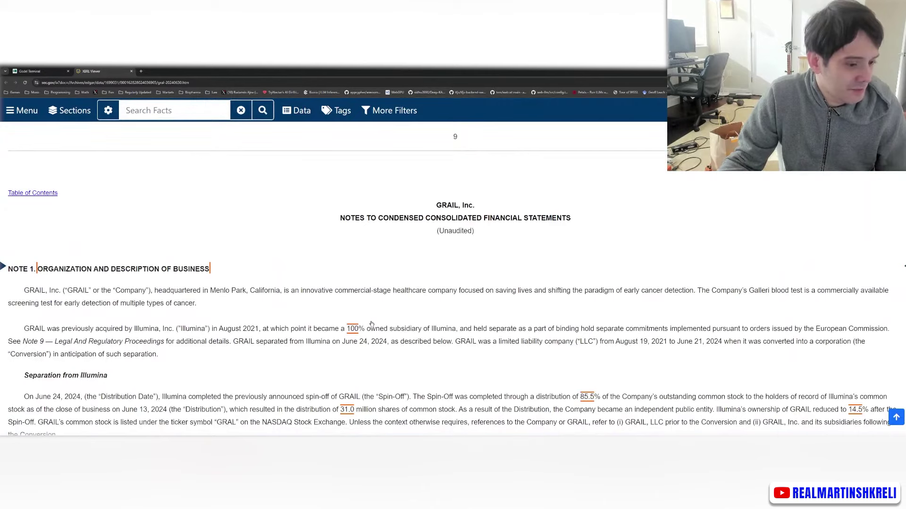
drag(24, 396, 281, 396)
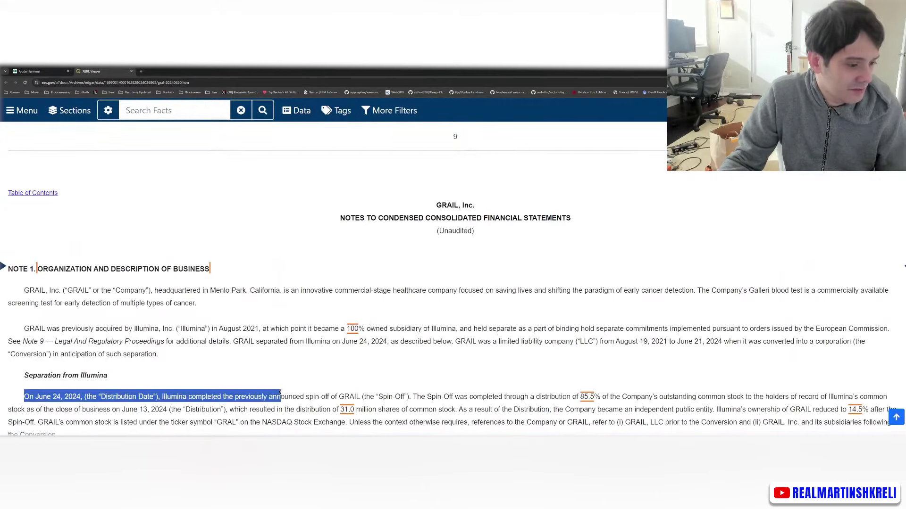
scroll(240, 382, down, 2)
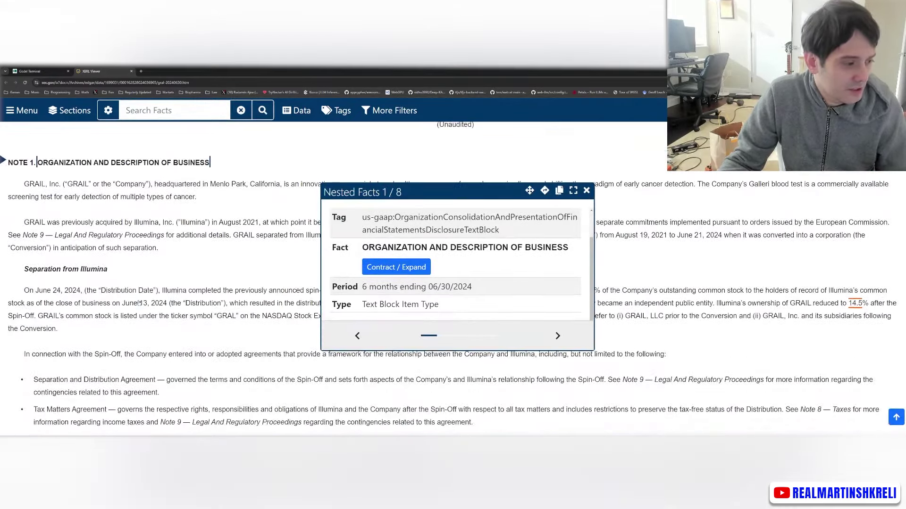
drag(621, 291, 664, 291)
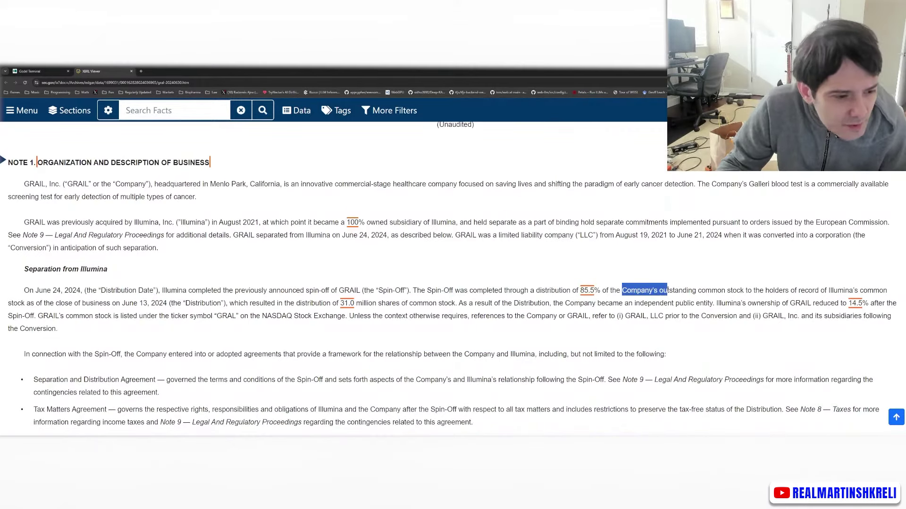
click(587, 191)
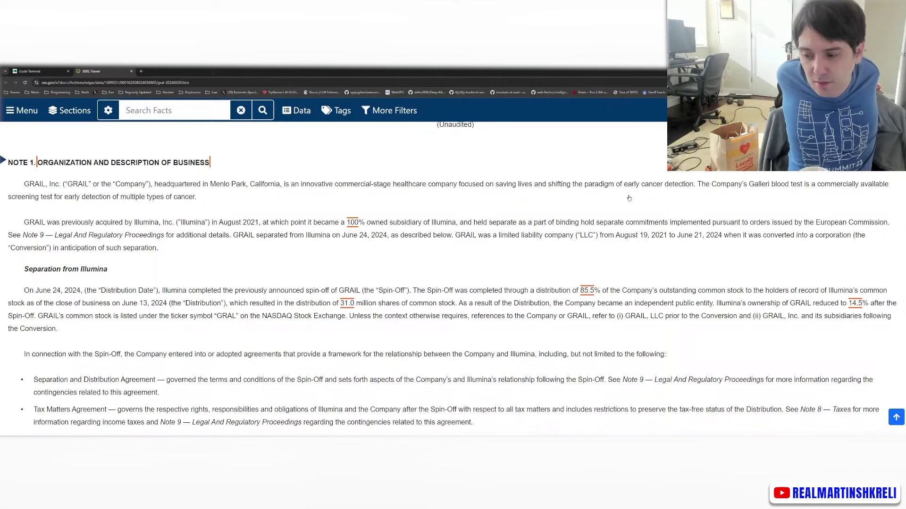
scroll(628, 198, down, 1)
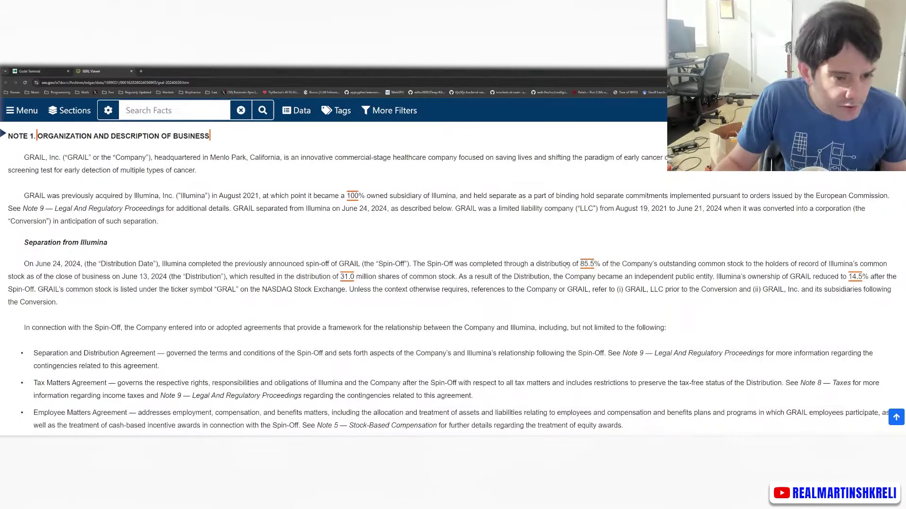
drag(594, 264, 453, 278)
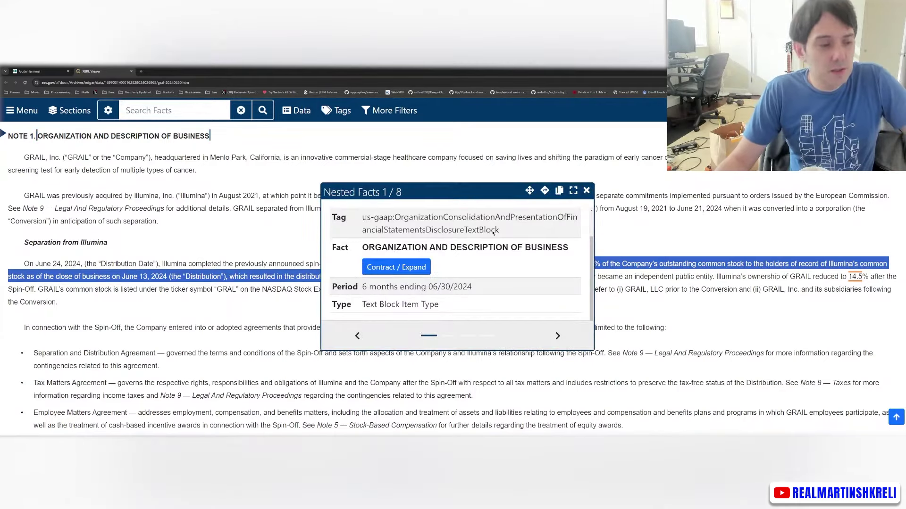
click(766, 212)
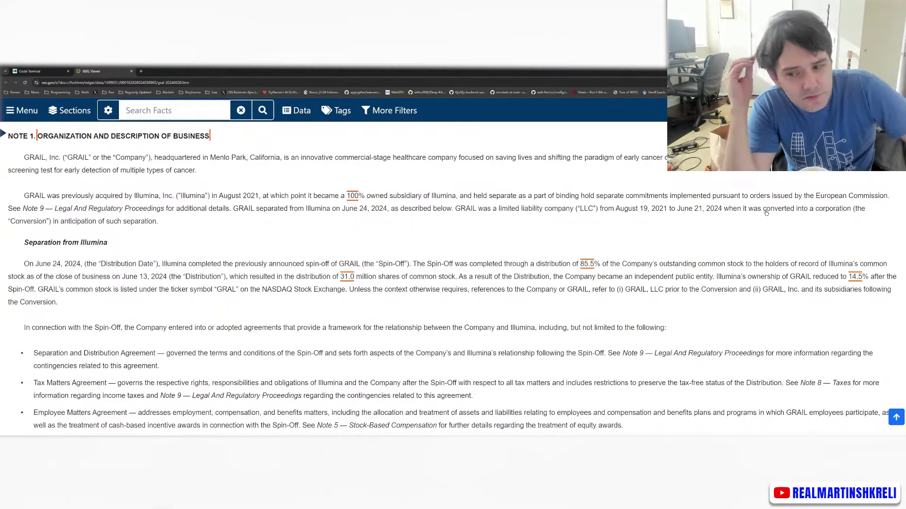
- Skim the notes on accounting policies, goodwill and taxes, and read the legal and regulatory proceedings in Note 9
scroll(613, 222, down, 15)
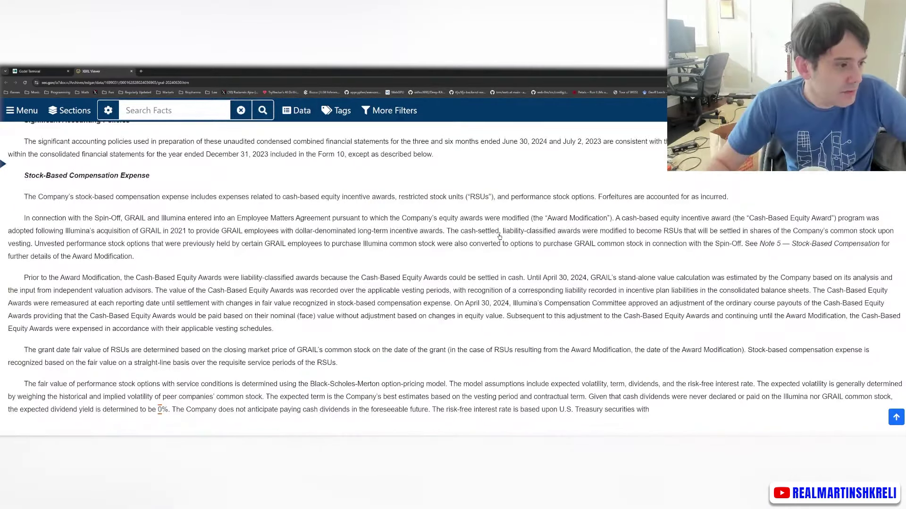
scroll(499, 235, down, 3)
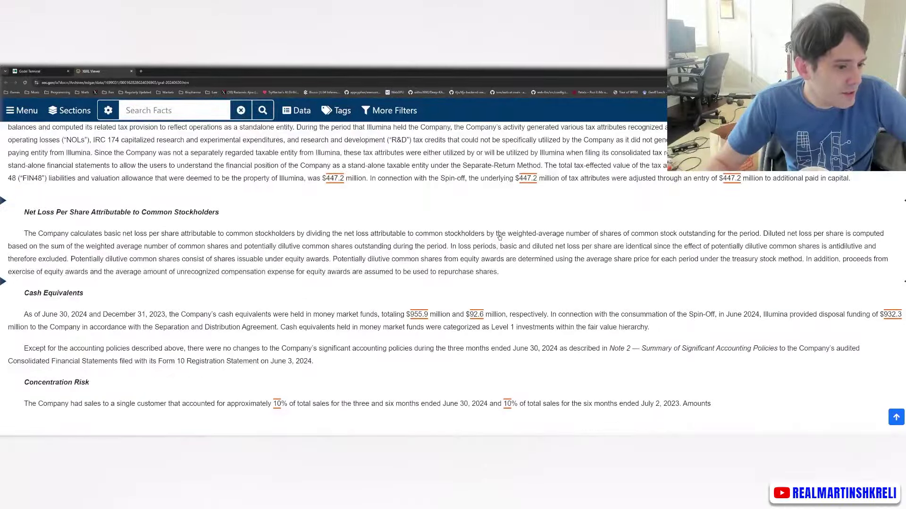
scroll(499, 236, down, 12)
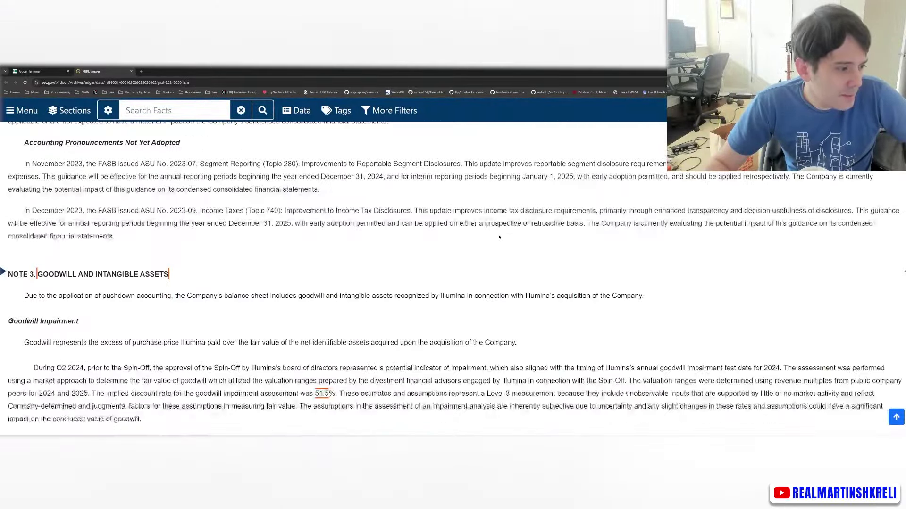
scroll(499, 237, down, 15)
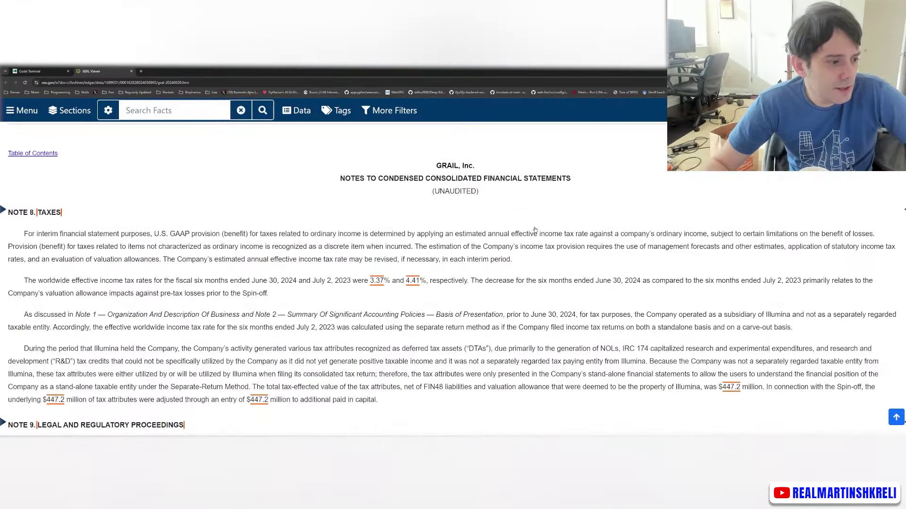
scroll(535, 229, down, 6)
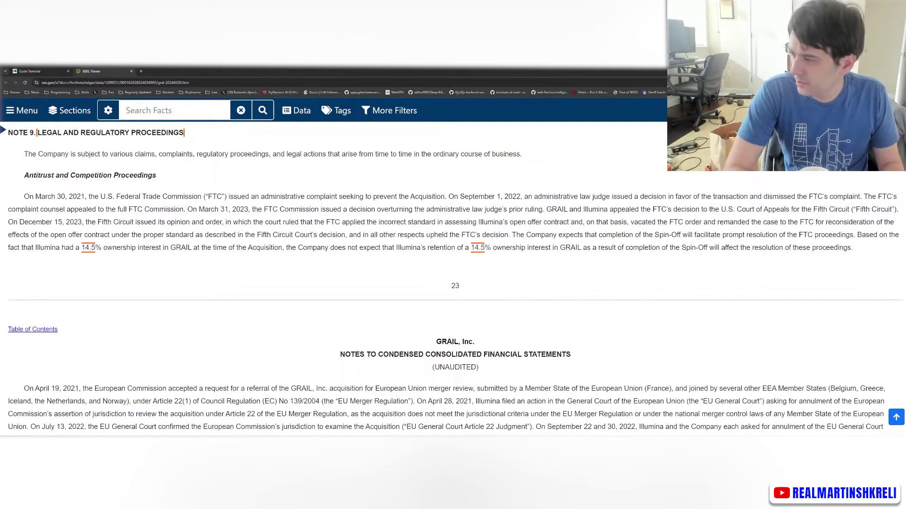
scroll(521, 292, down, 7)
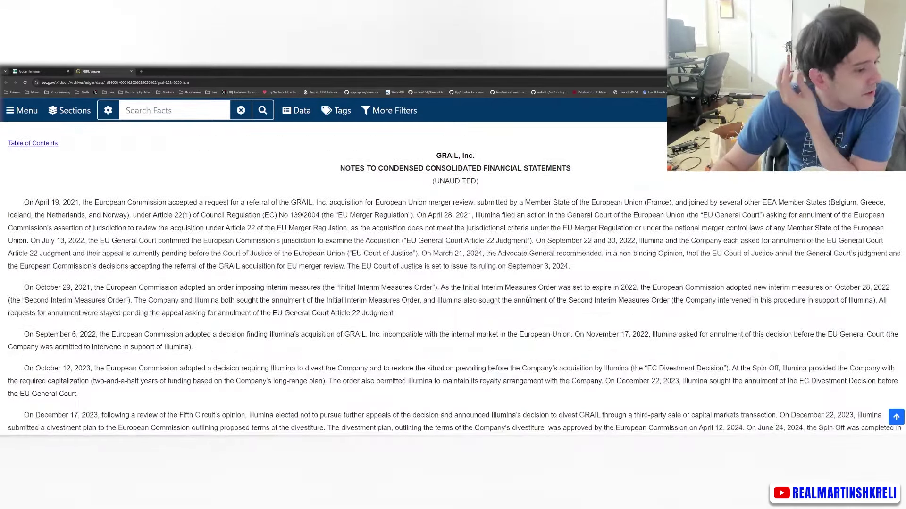
scroll(529, 297, down, 8)
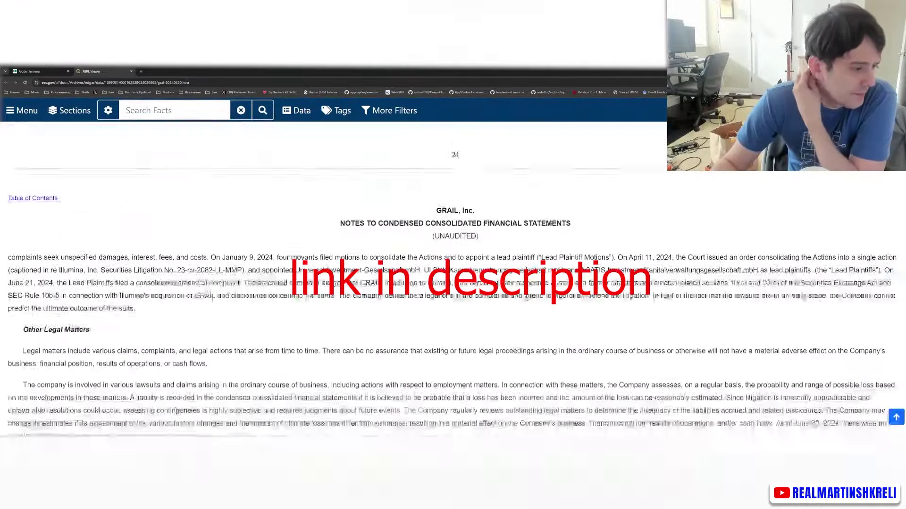
- Read the subsequent events in Note 10 and the Restructuring Plan section of Management's Discussion and Analysis
scroll(530, 306, down, 8)
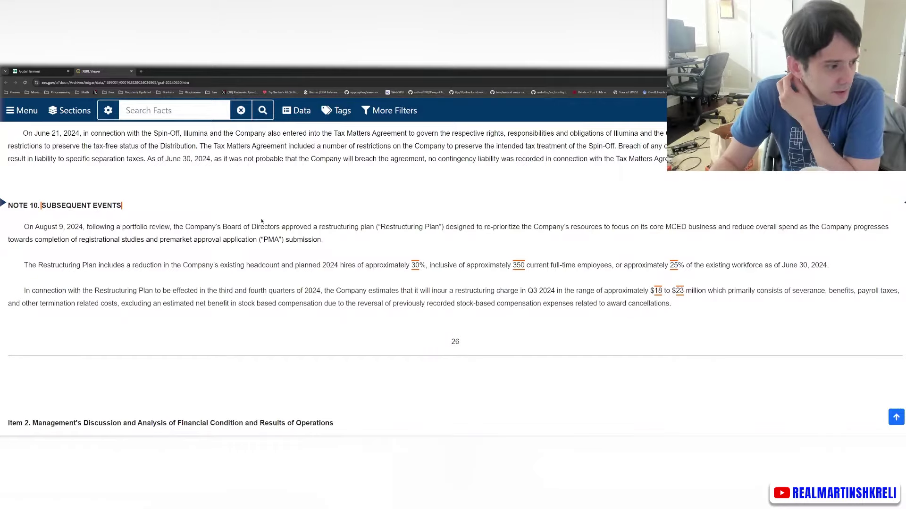
scroll(261, 222, down, 4)
scroll(560, 310, down, 10)
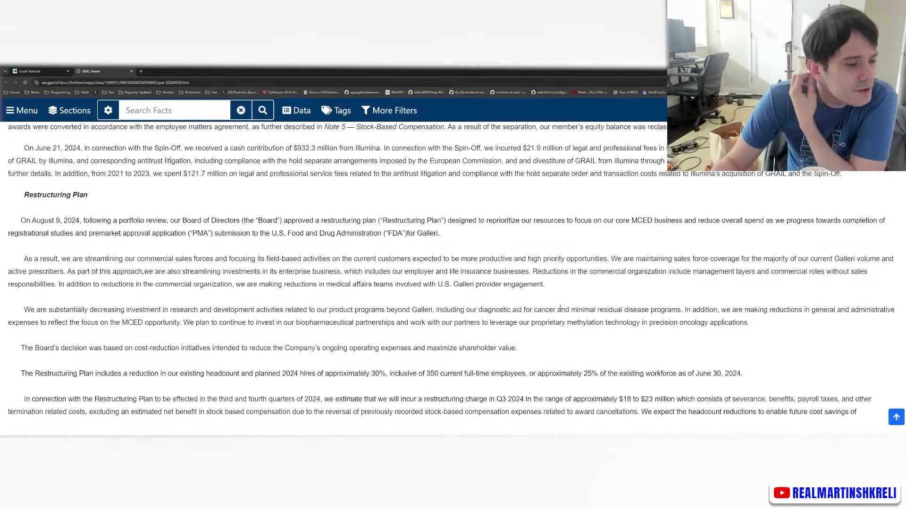
- Skim the results of operations and revenue discussion in the 10-Q, and return to the condensed consolidated statements of operations
scroll(542, 312, down, 10)
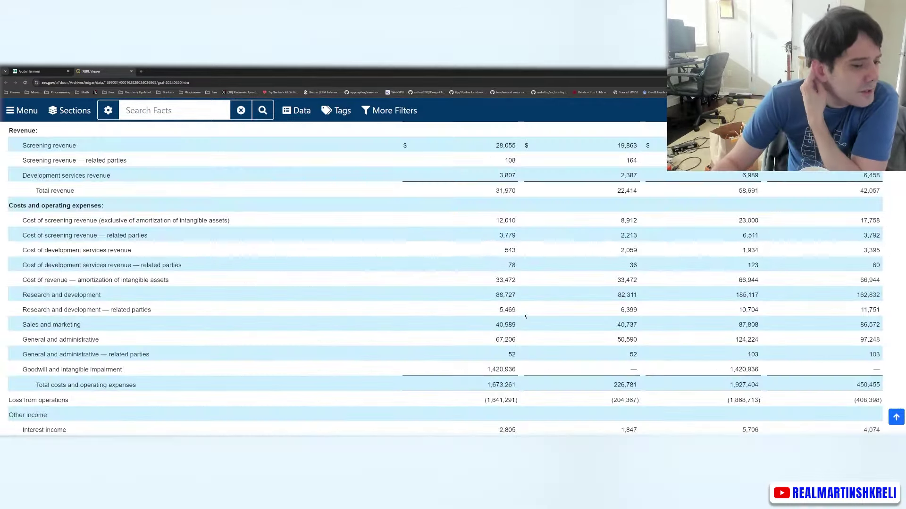
scroll(503, 324, down, 10)
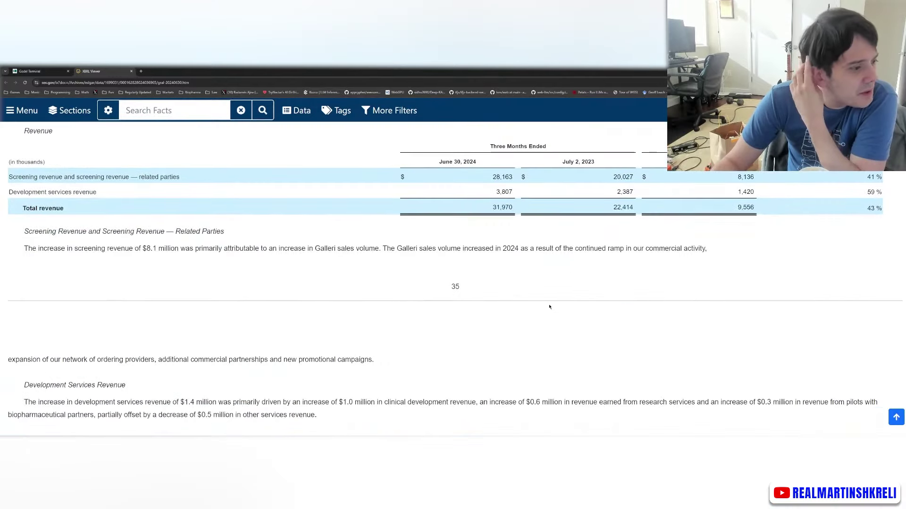
scroll(550, 307, down, 4)
key(Home)
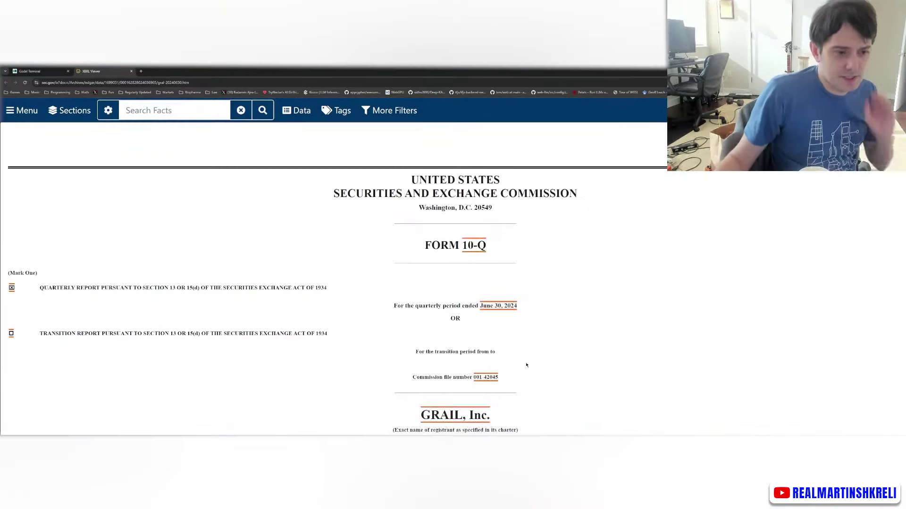
scroll(588, 271, down, 5)
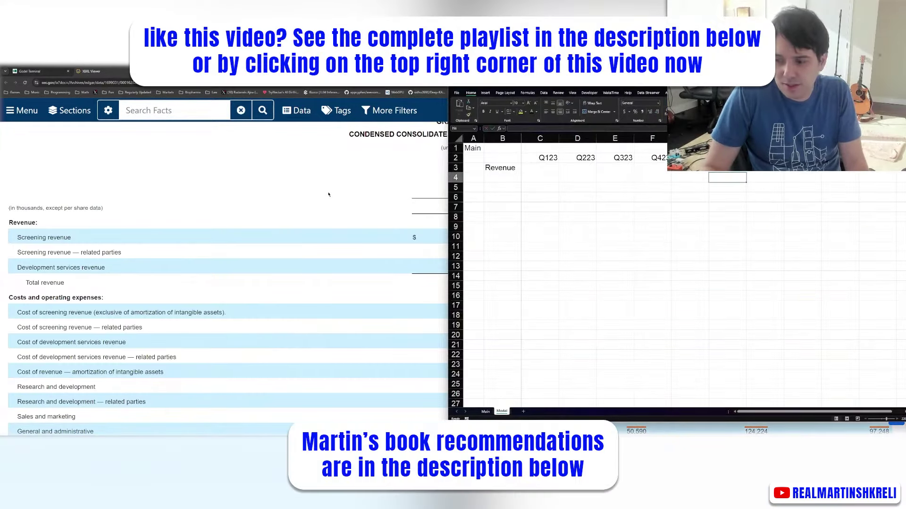
- Enter the Q2 2024 revenue figures from the 10-Q and label rows 3 to 5 Screening, Screening - Related Parties and Services
key(alt+Tab)
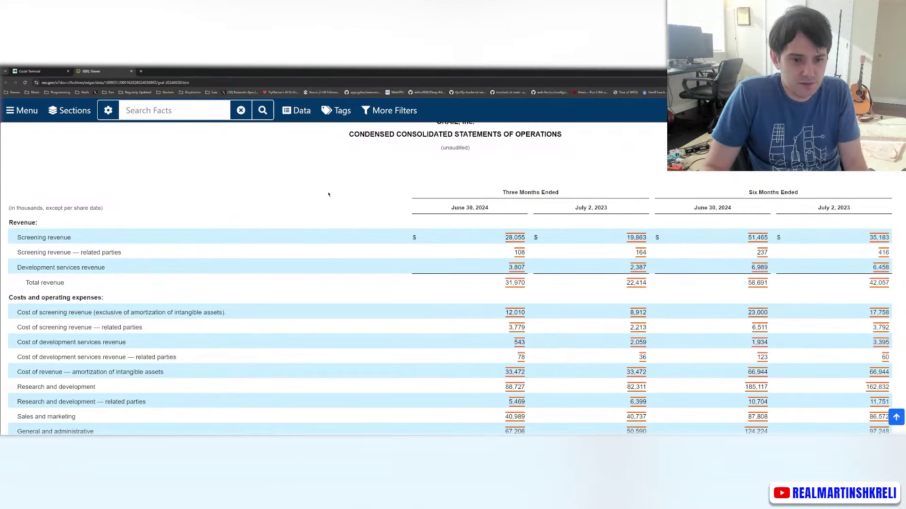
key(alt+Tab)
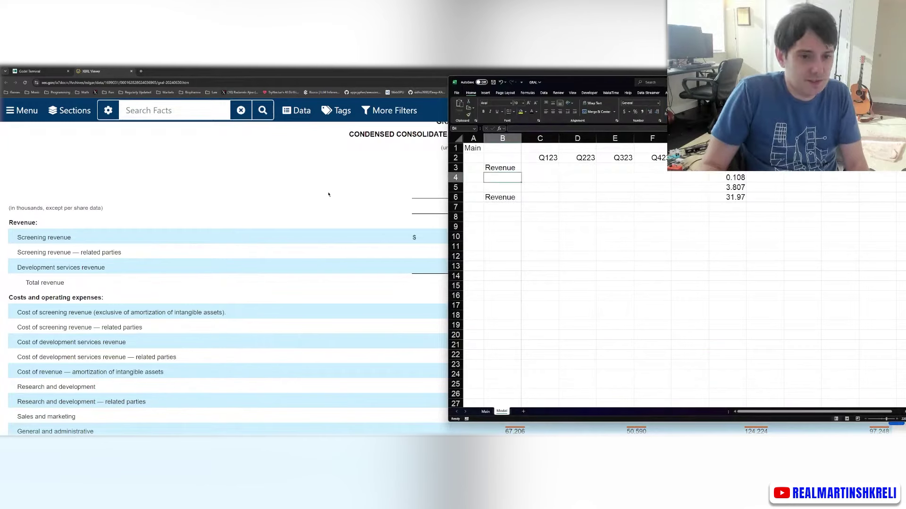
text(SCreening)
key(Return)
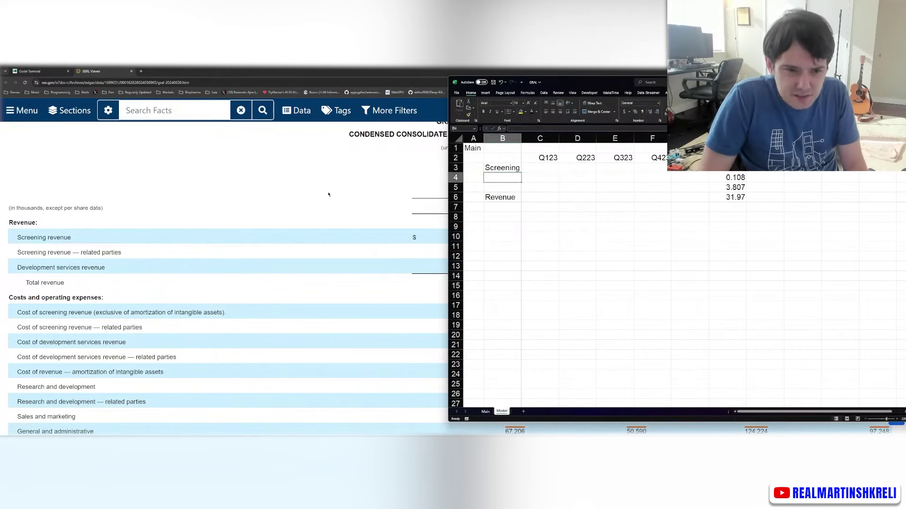
text(Screening - Related Parties)
key(Return)
text(Services)
key(Return)
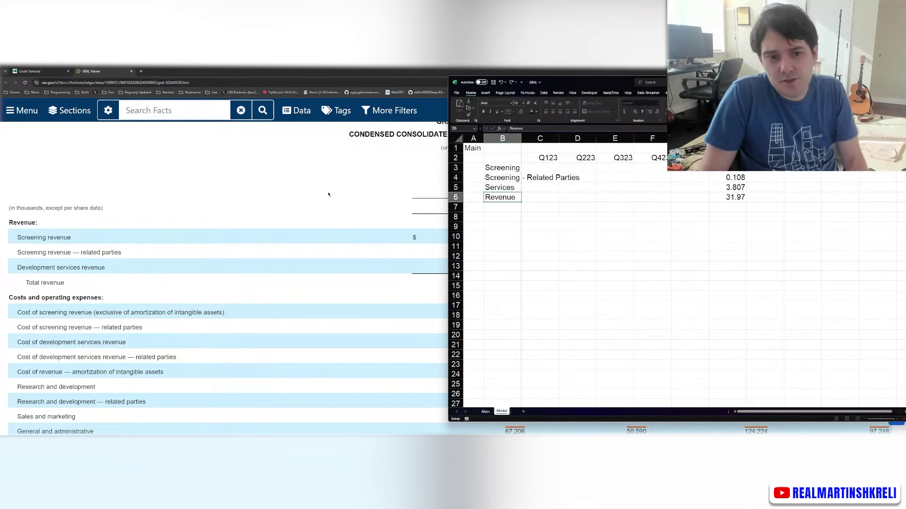
- Format the revenue rows 3 to 6 as numbers with one decimal place
key(ctrl+Right)
key(shift+space)
key(shift+Up)
key(shift+Up)
key(shift+Up)
key(ctrl+shift+1)
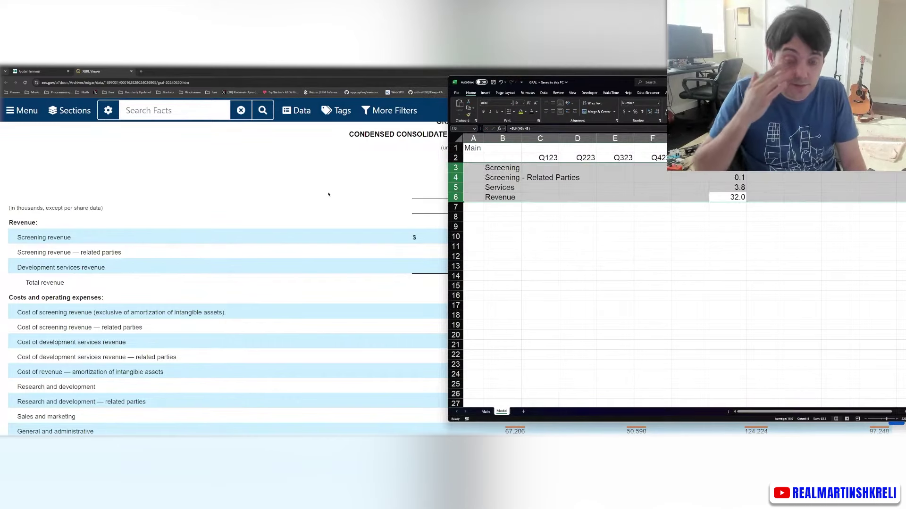
- Enter the Q2 2024 weighted-average share count of 31.049148 million from the 10-Q statement of operations in cell H13
click(268, 246)
scroll(271, 247, down, 2)
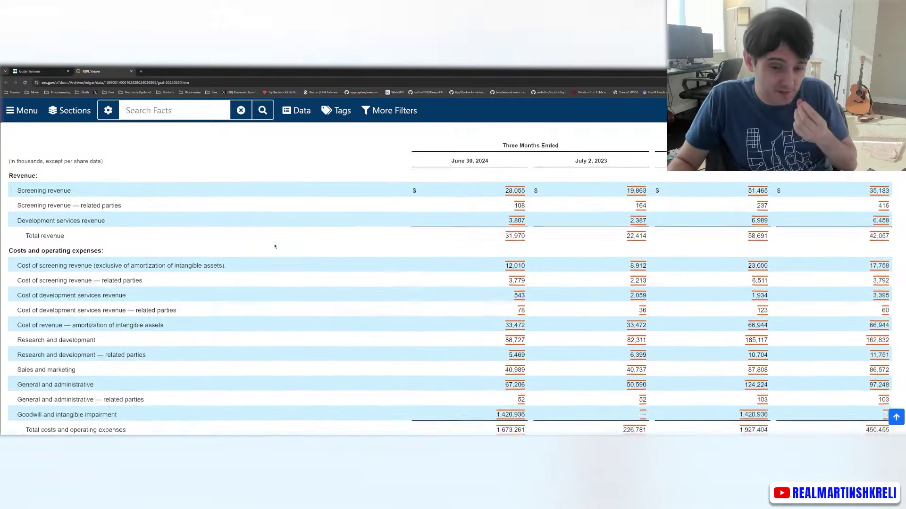
scroll(275, 246, down, 1)
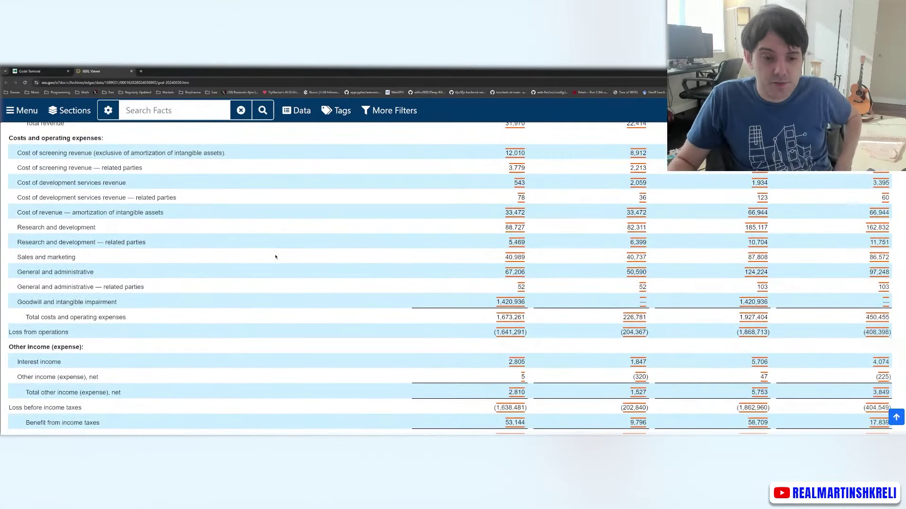
scroll(275, 255, down, 2)
scroll(277, 260, down, 1)
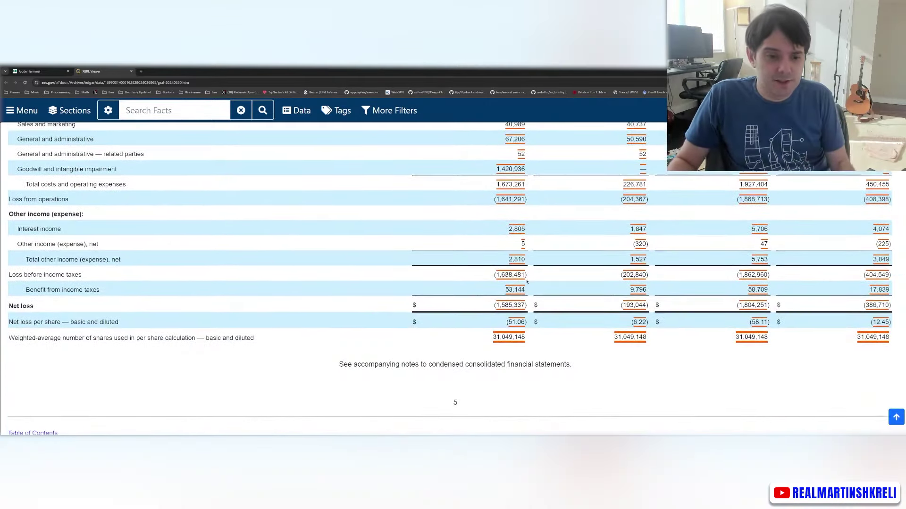
key(alt+Tab)
click(726, 269)
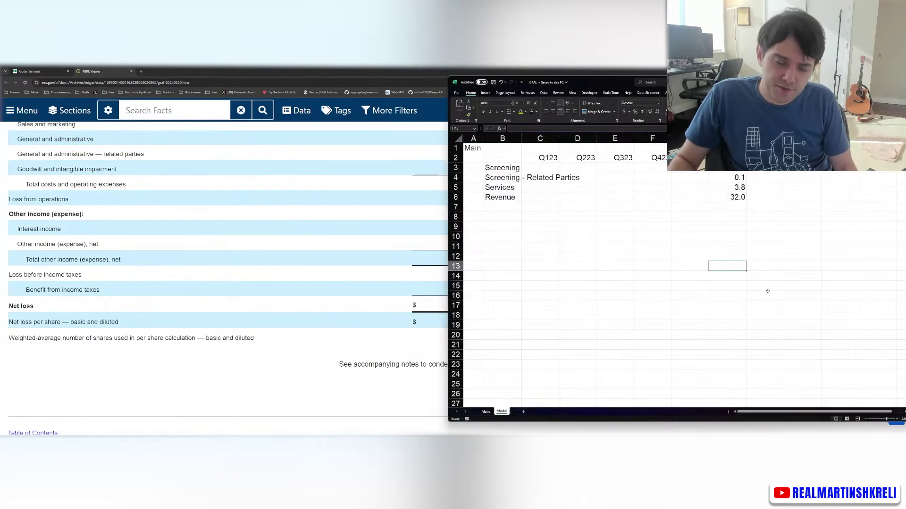
key(alt+Tab)
key(alt+Tab)
text(31.0)
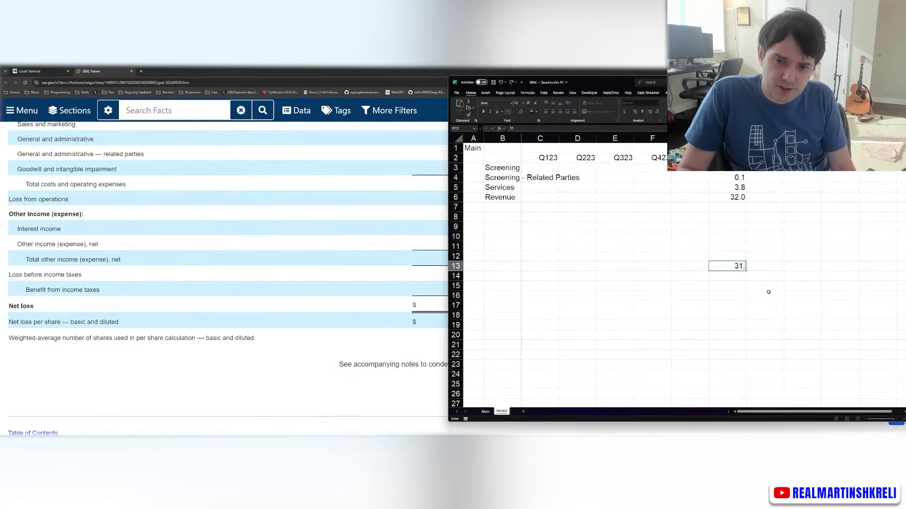
key(alt+Tab)
key(alt+Tab)
text(49148)
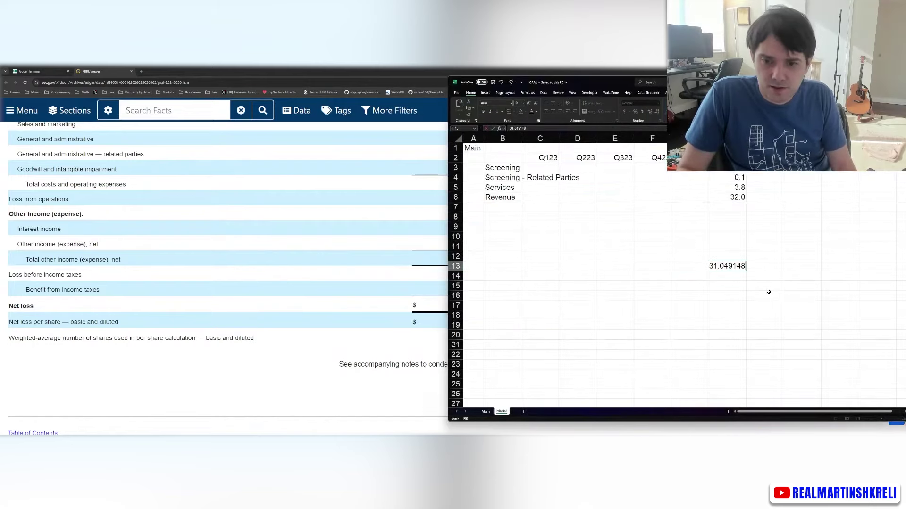
- Enter the Q2 2023 weighted-average share count of 31.049148 million from the 10-Q in cell D13
key(Left)
key(Left)
key(Left)
key(Left)
key(alt+Tab)
key(alt+Tab)
text(31.049148)
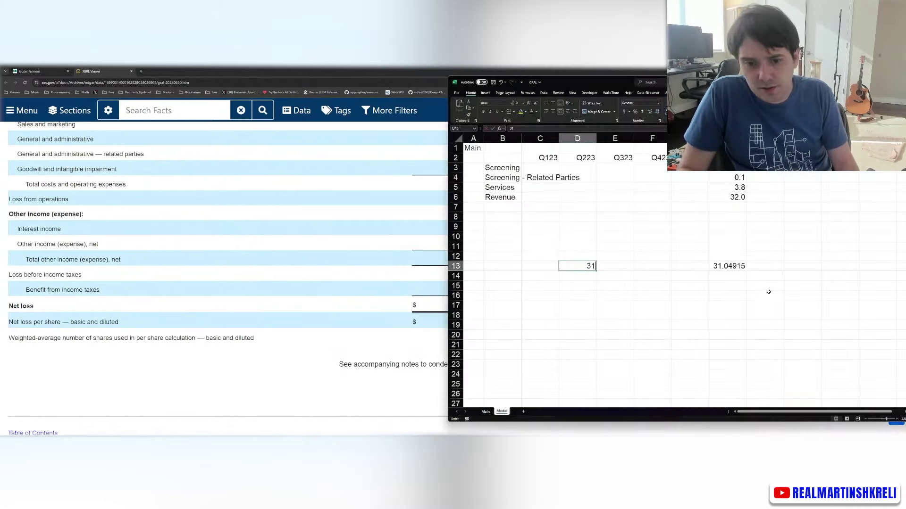
key(alt+Tab)
key(alt+Tab)
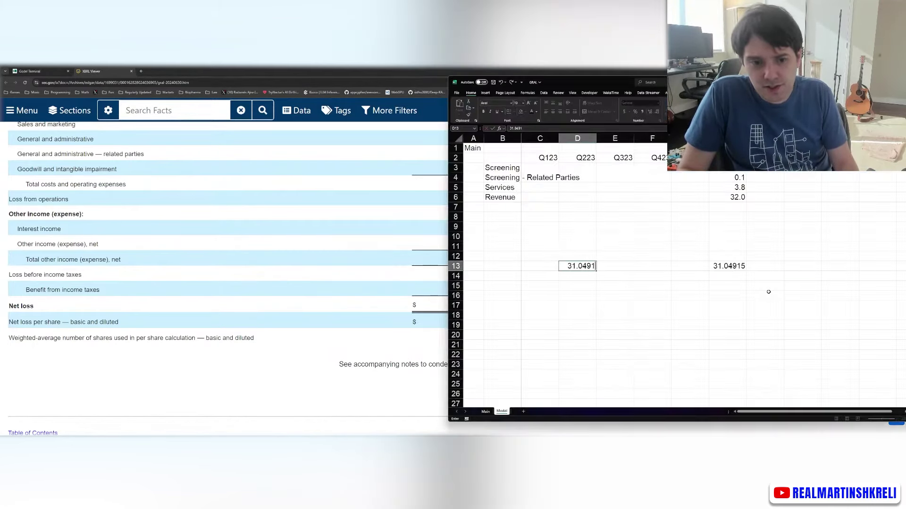
key(Right)
- Label row 13 Shares and format its values from D13 to H13 as numbers with one decimal place
key(Left)
key(Left)
key(Left)
text(Sha)
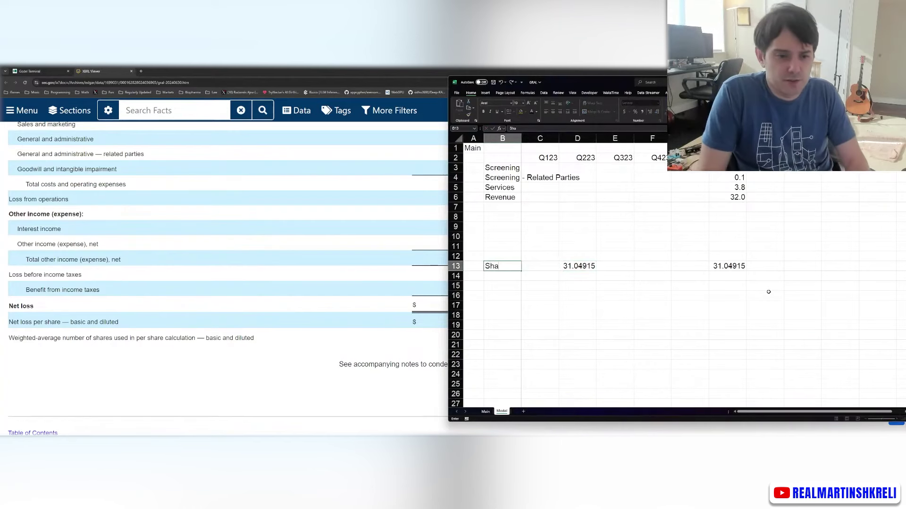
text(res)
key(Right)
key(Right)
key(ctrl+shift+Right)
key(ctrl+1)
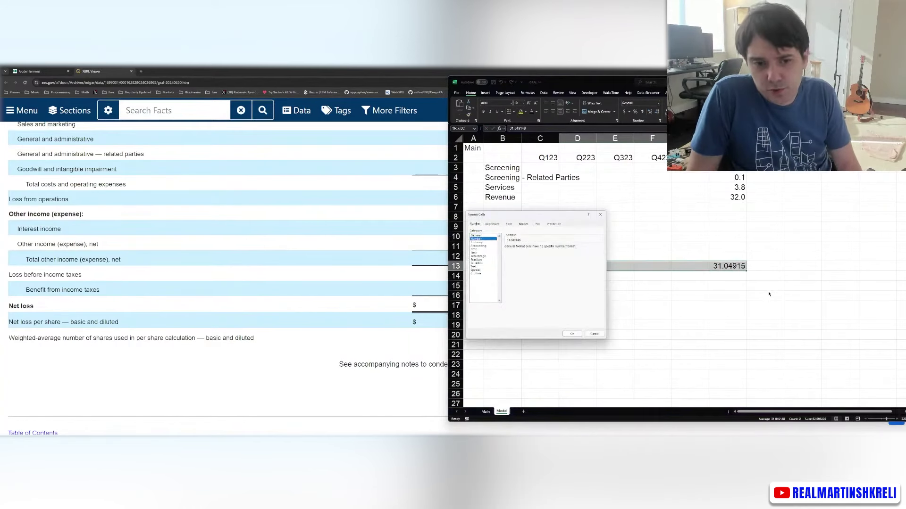
key(Return)
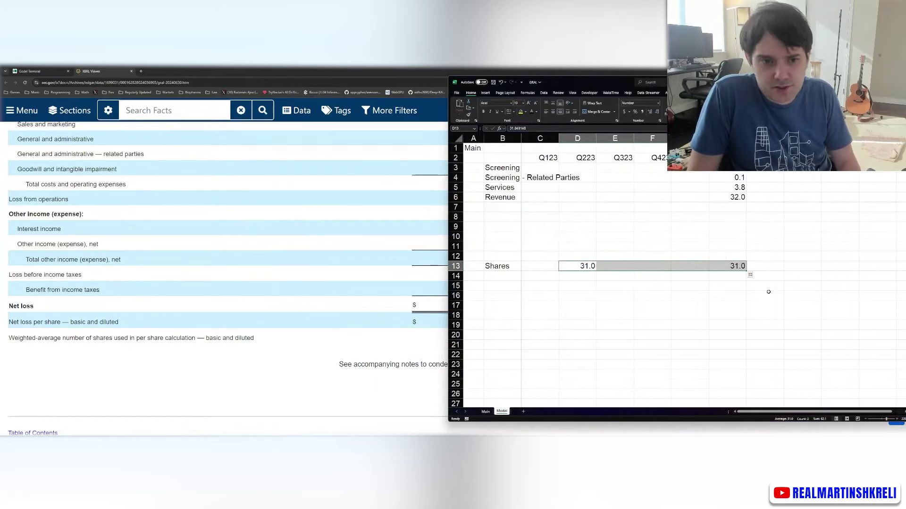
- Save the workbook and make the Revenue row bold
key(ctrl+Up)
key(ctrl+s)
key(Down)
key(Right)
key(Right)
key(Right)
key(Right)
key(Down)
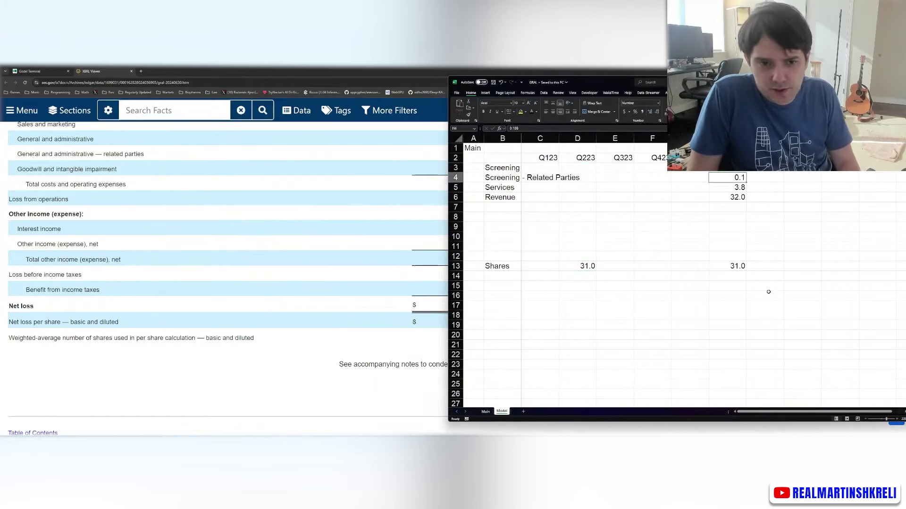
key(Down)
key(Down)
key(shift+space)
key(ctrl+b)
key(Down)
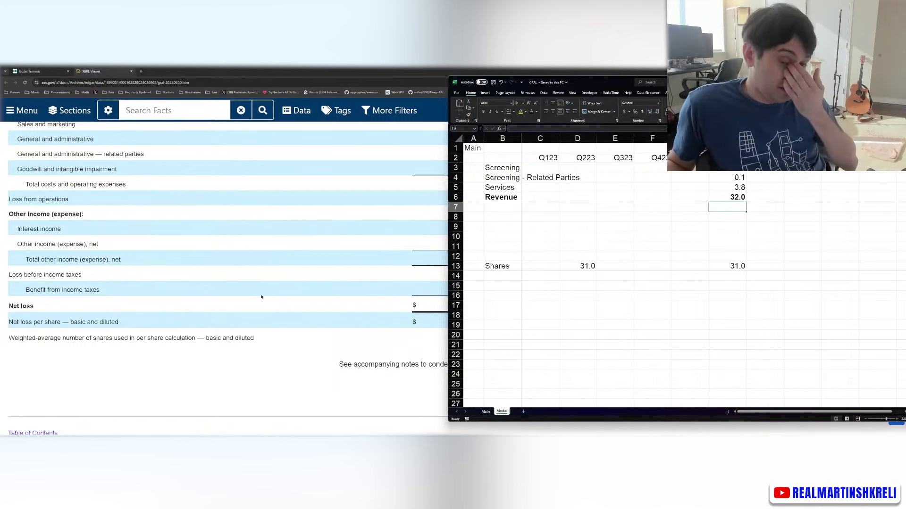
- Review GRAIL's statements of equity and the operating, investing and financing sections of its cash flow statement in the 10-Q
click(182, 342)
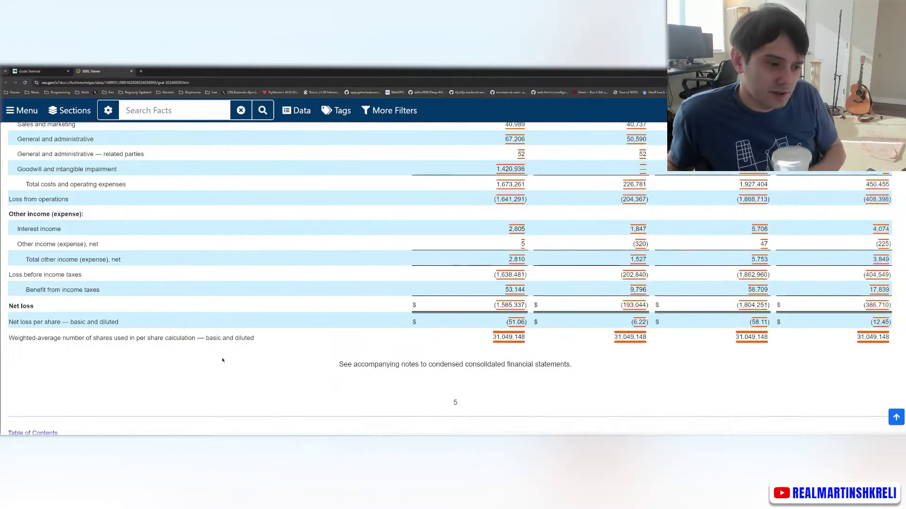
scroll(221, 343, down, 5)
scroll(241, 336, down, 12)
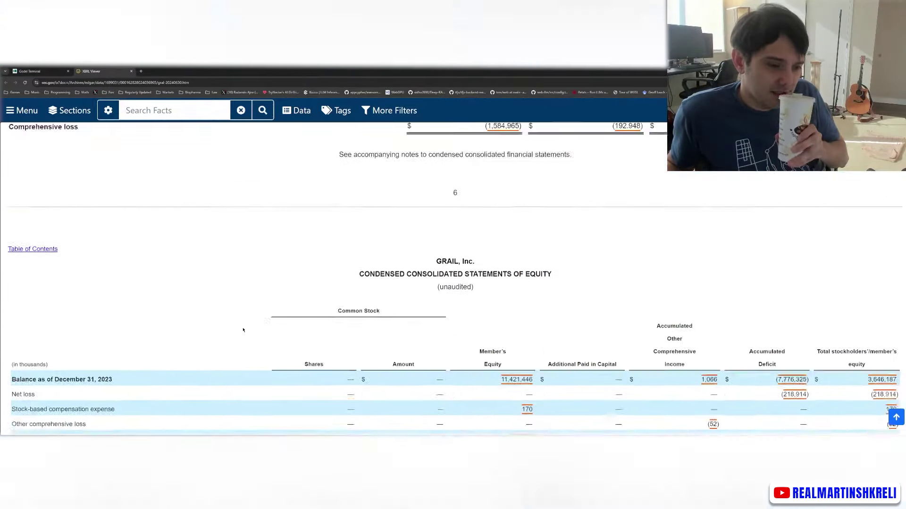
scroll(242, 330, down, 5)
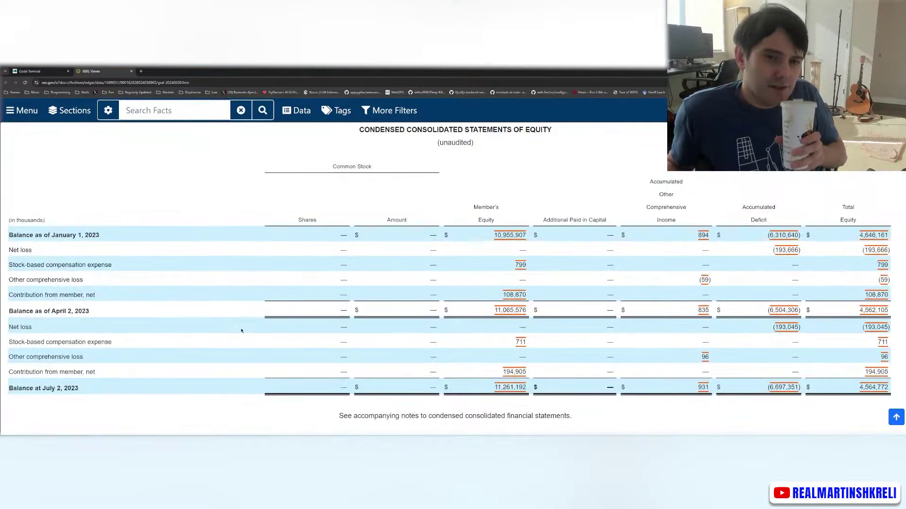
scroll(241, 331, down, 7)
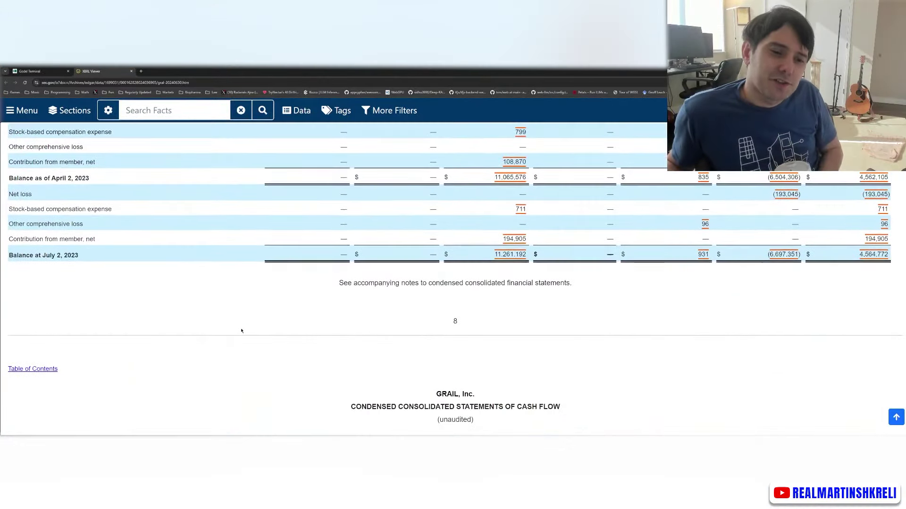
scroll(241, 331, down, 3)
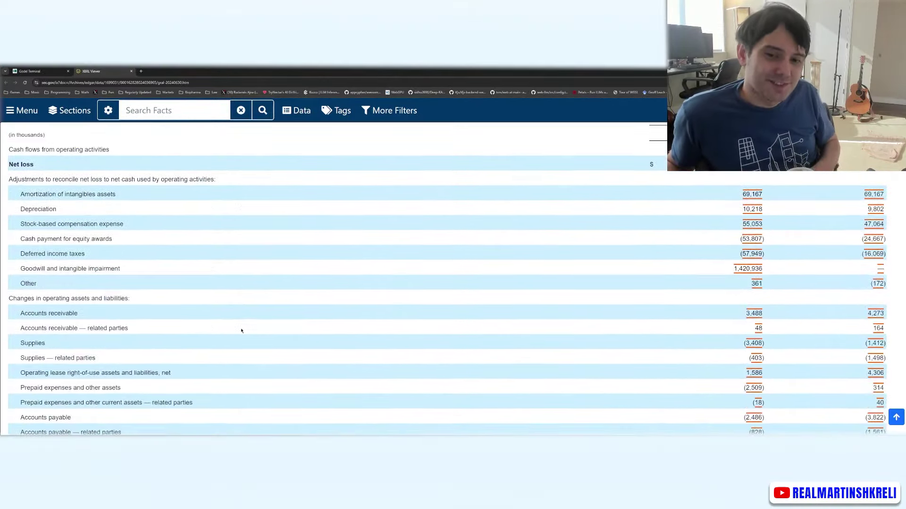
scroll(241, 331, up, 1)
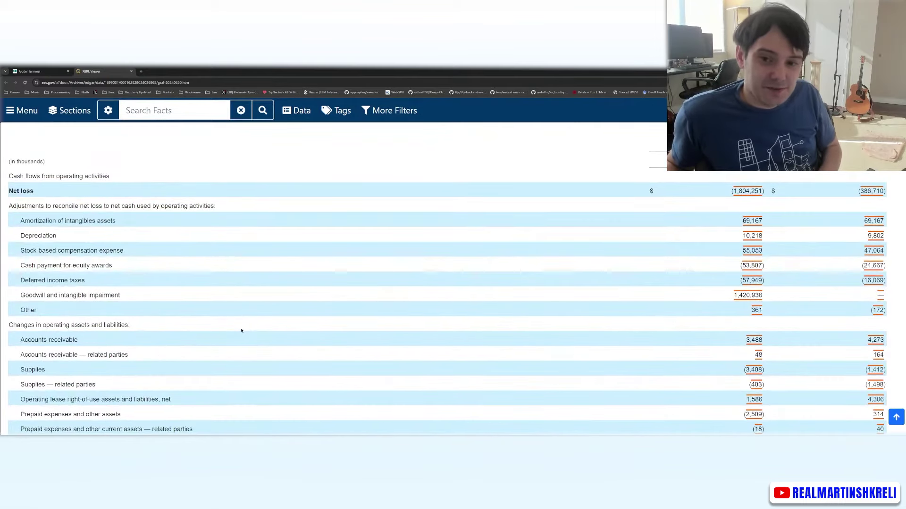
scroll(241, 330, down, 3)
scroll(241, 331, down, 2)
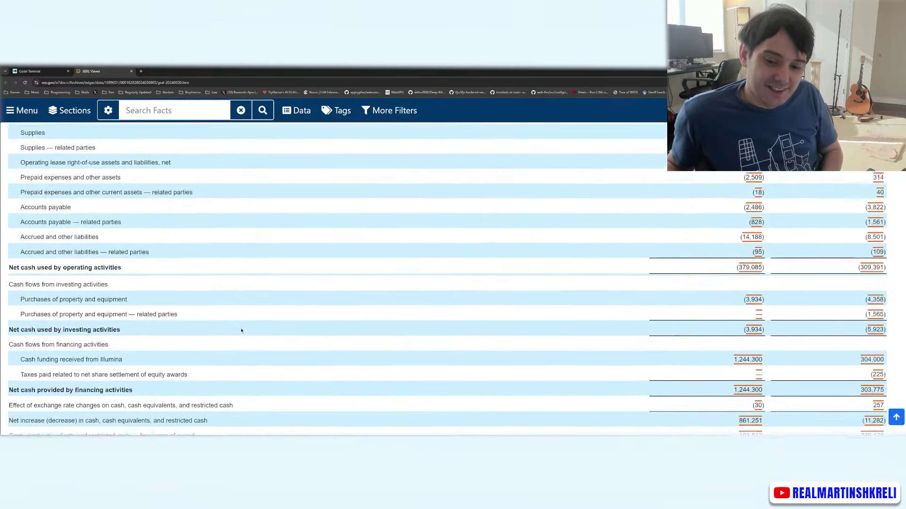
- Read Note 1 on the separation from Illumina, the disposal funding and its clawback terms, and the ability to continue as a going concern
scroll(241, 330, down, 15)
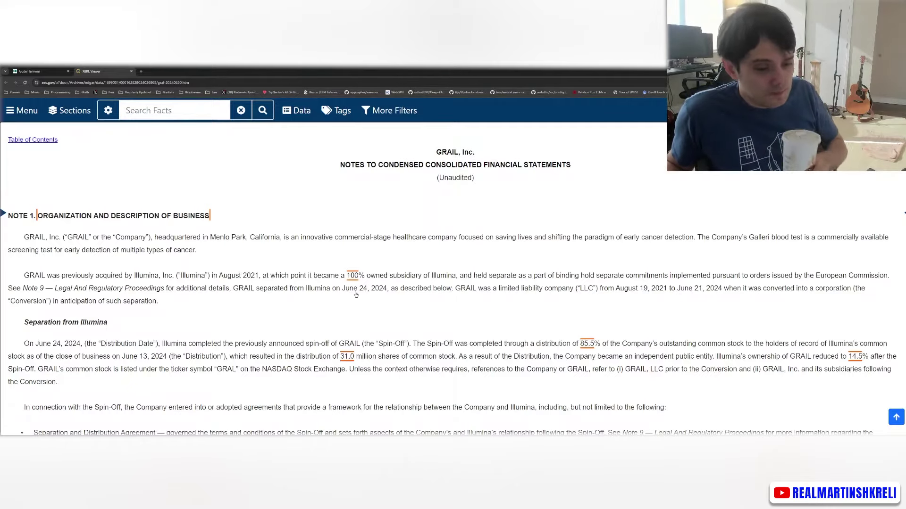
scroll(420, 317, down, 3)
scroll(420, 317, down, 4)
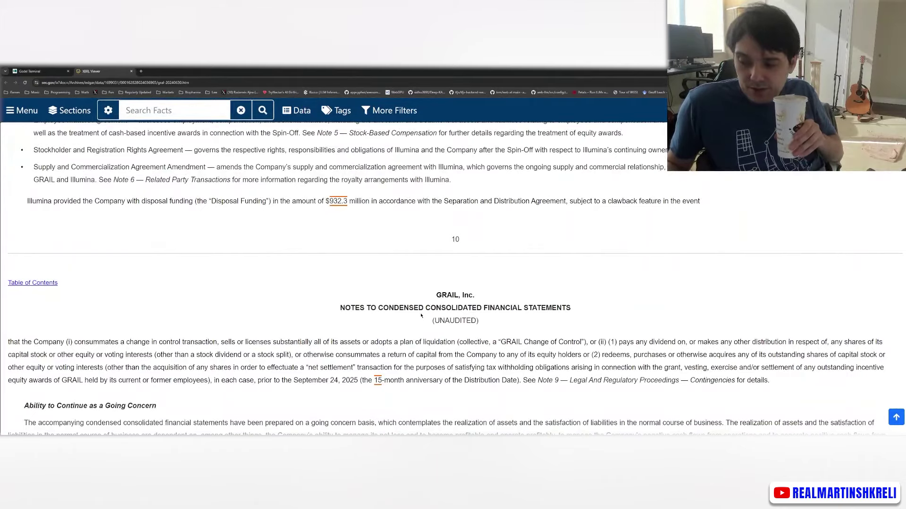
scroll(422, 316, down, 2)
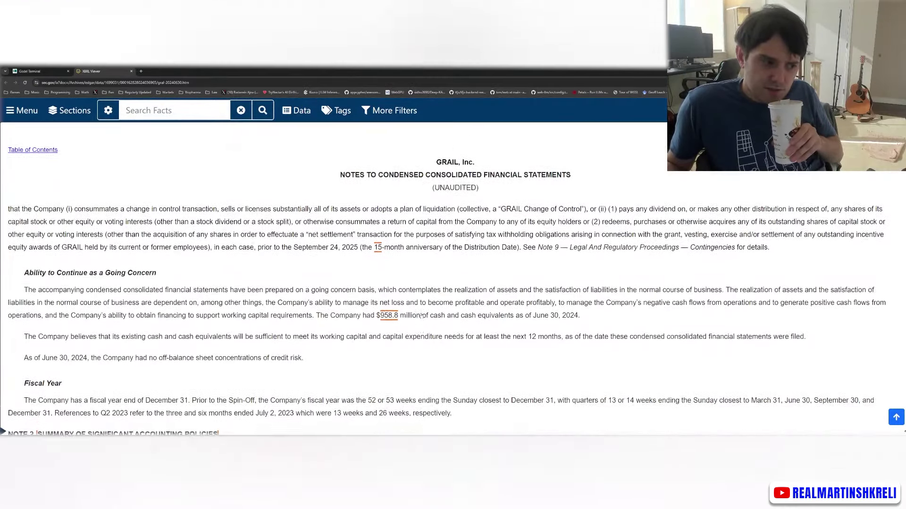
scroll(422, 316, down, 2)
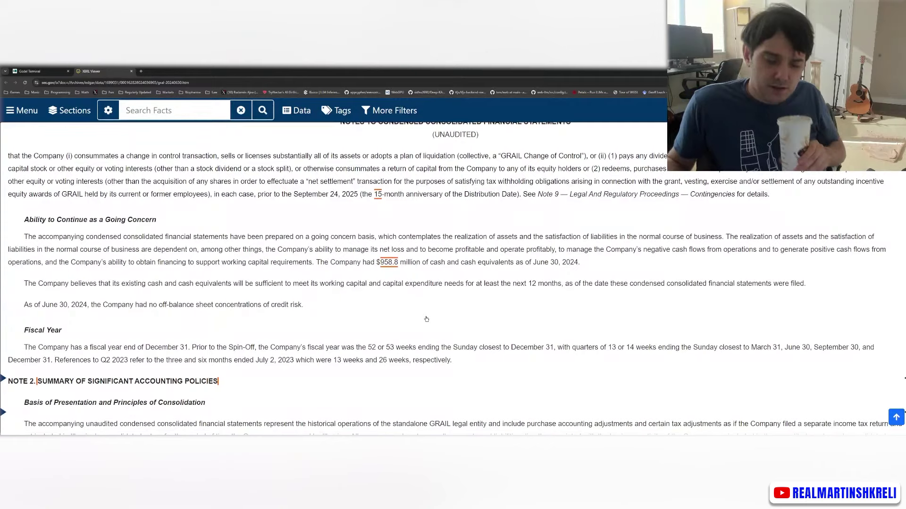
- Switch to Godel Terminal and write the reply "yes" in the General chat
key(ctrl+Tab)
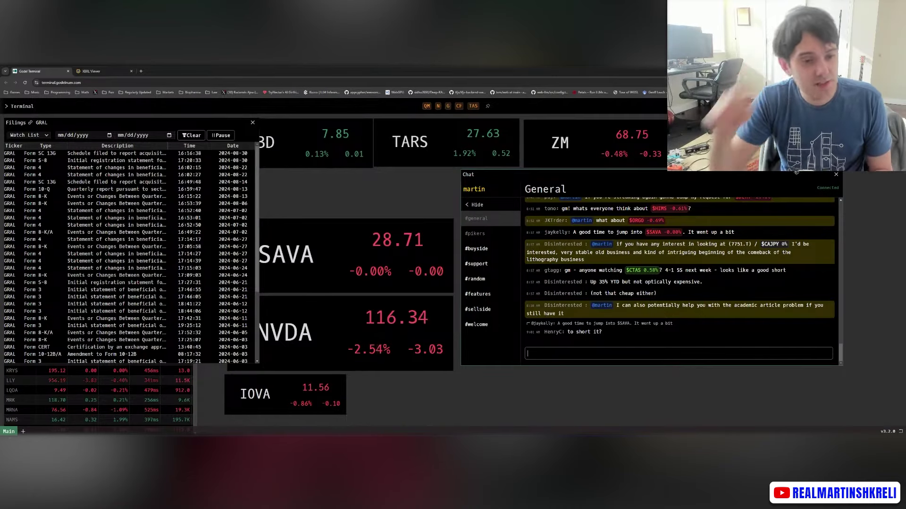
click(365, 256)
mouse_move(364, 227)
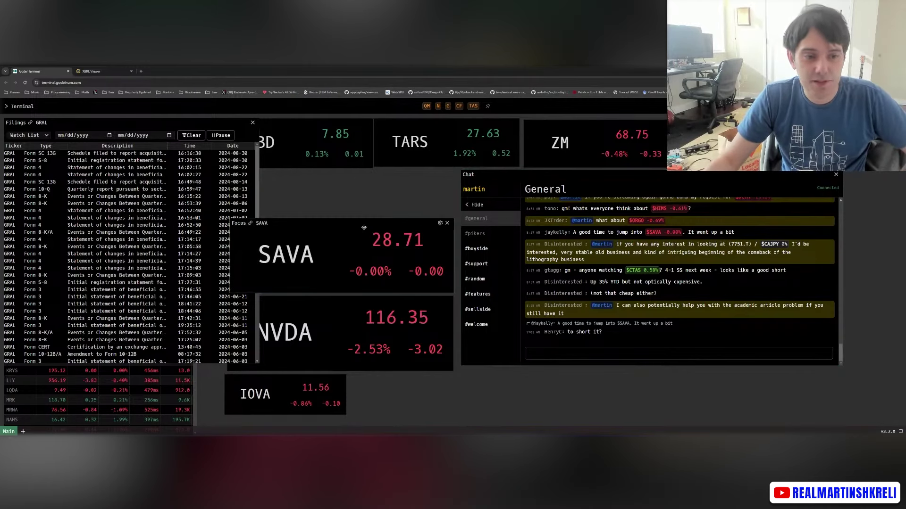
mouse_move(362, 221)
mouse_down()
mouse_move(405, 222)
mouse_move(367, 221)
mouse_up()
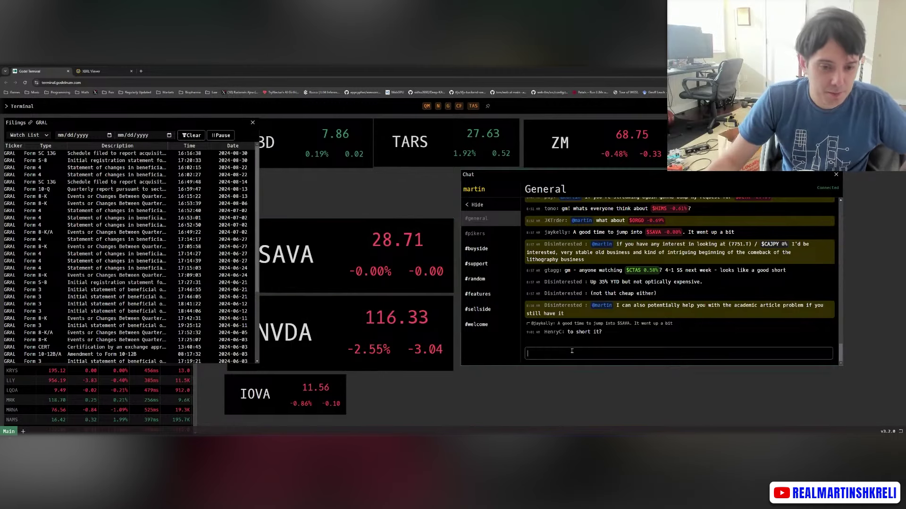
text(yes)
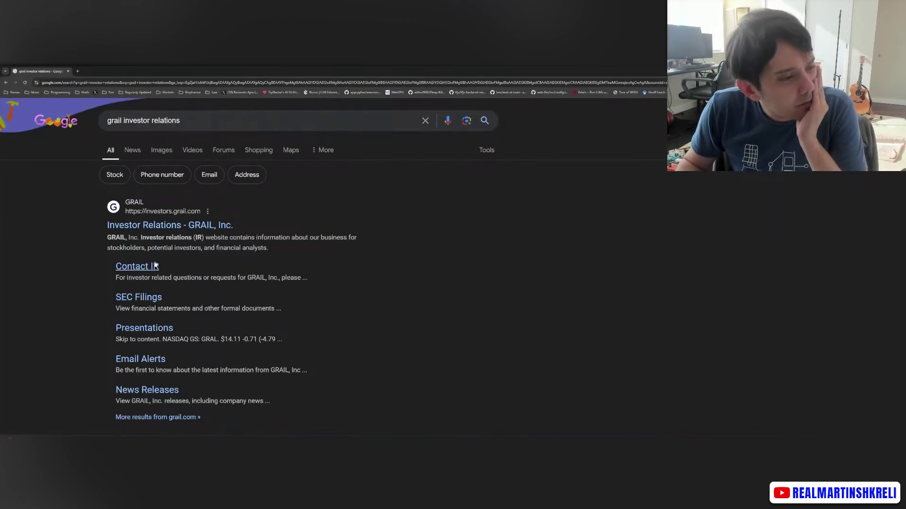
- Open GRAIL's News Releases page from the investor relations search results and bring the Excel workbook up beside it
click(164, 391)
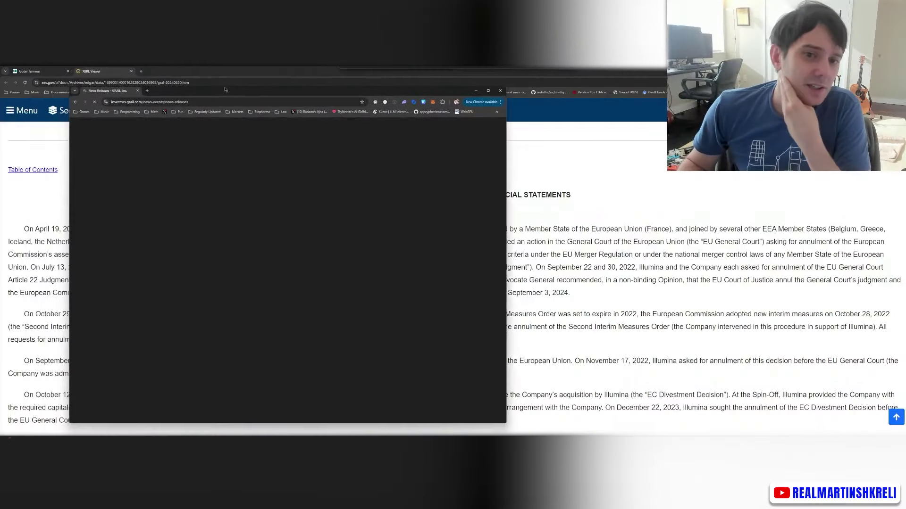
key(alt+Tab)
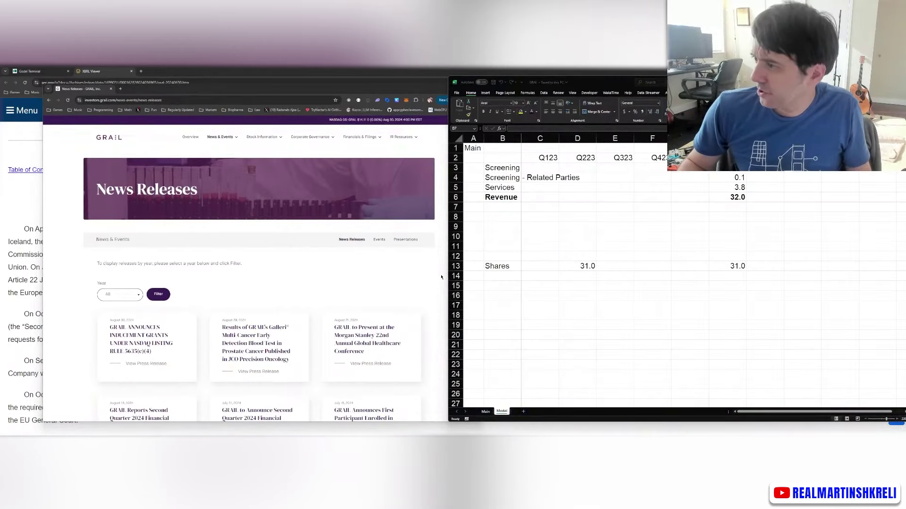
- Examine the price, shares, market cap, cash, debt and EV figures on the workbook's Main sheet
key(ctrl+Page_Up)
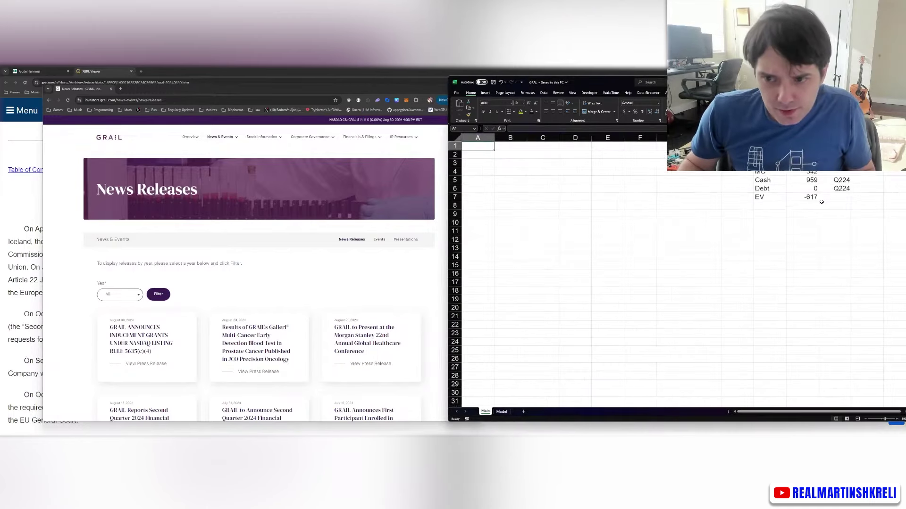
click(815, 223)
key(Right)
key(Right)
key(Right)
key(Right)
key(Right)
key(Right)
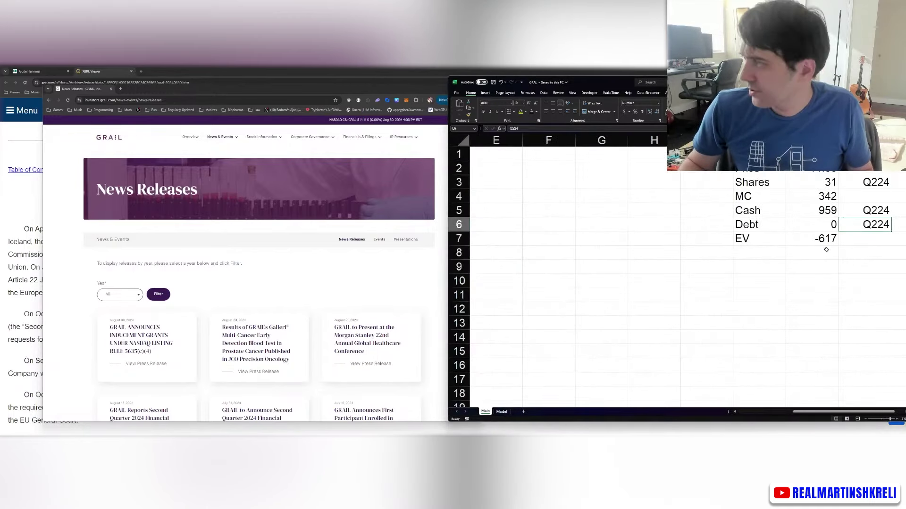
scroll(769, 242, up, 3)
scroll(768, 240, up, 3)
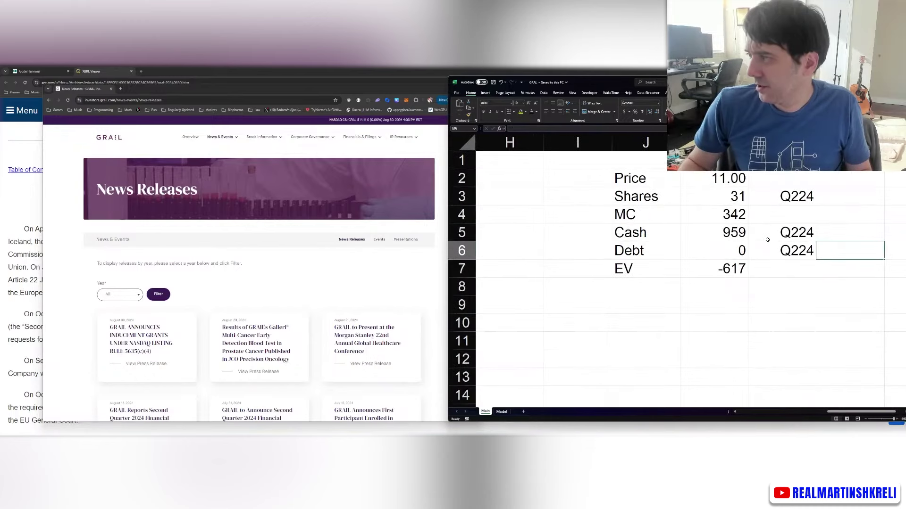
scroll(767, 240, down, 20)
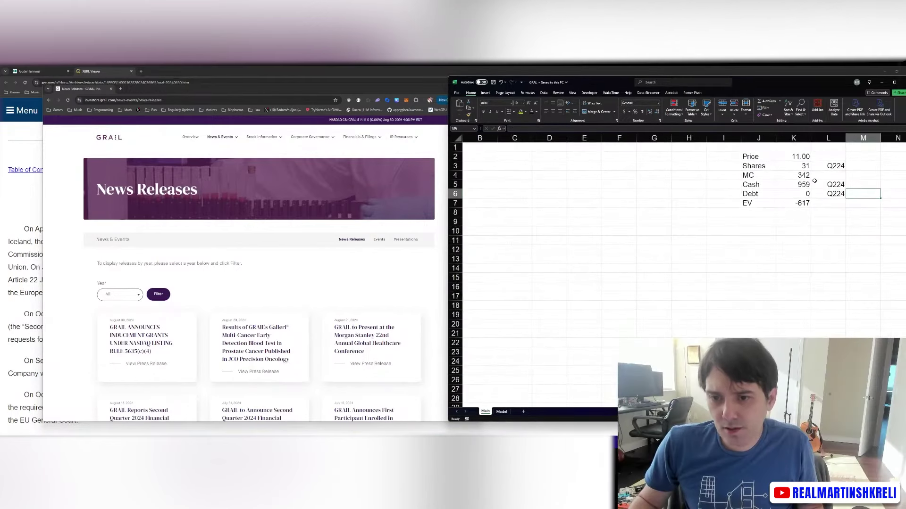
click(806, 166)
click(803, 177)
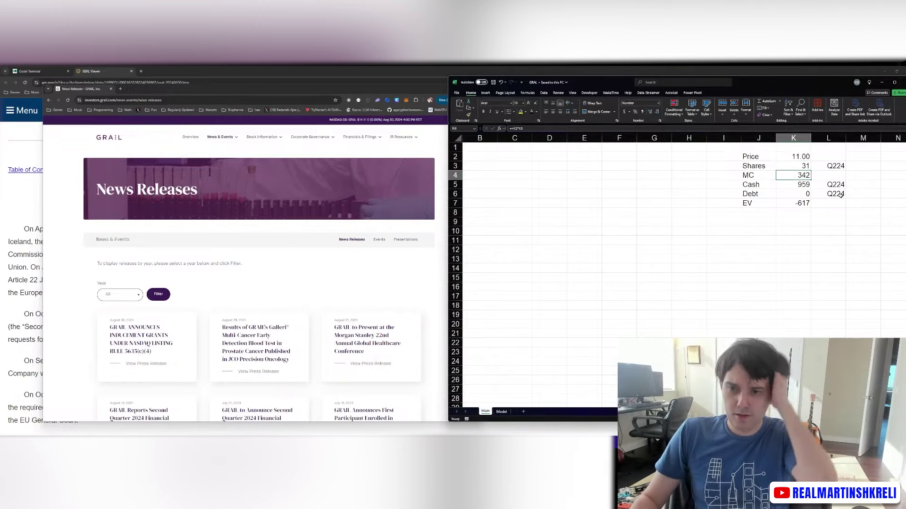
click(795, 187)
click(805, 165)
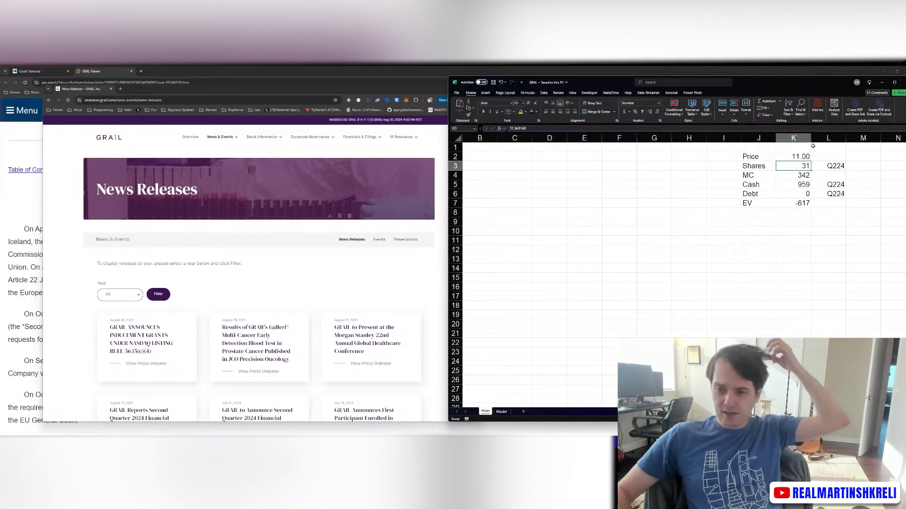
click(800, 185)
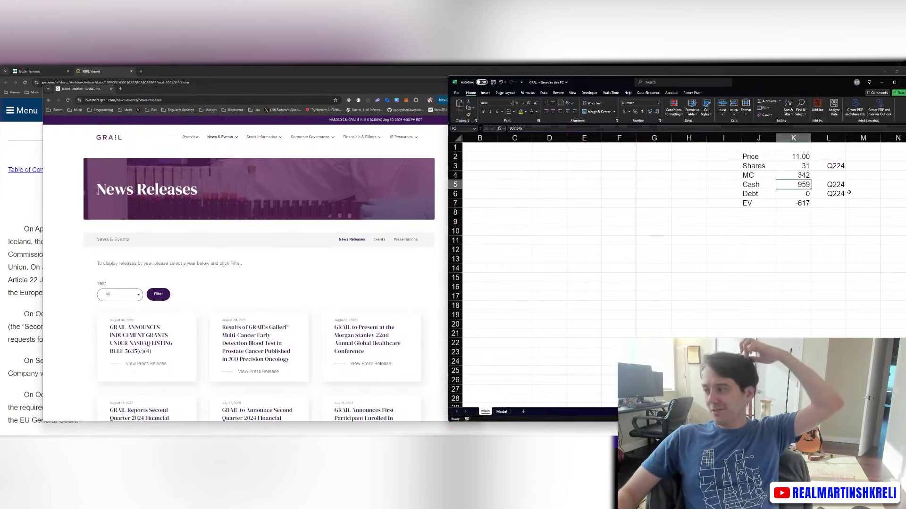
mouse_move(802, 176)
mouse_down()
mouse_move(767, 177)
mouse_move(806, 177)
mouse_up()
click(802, 184)
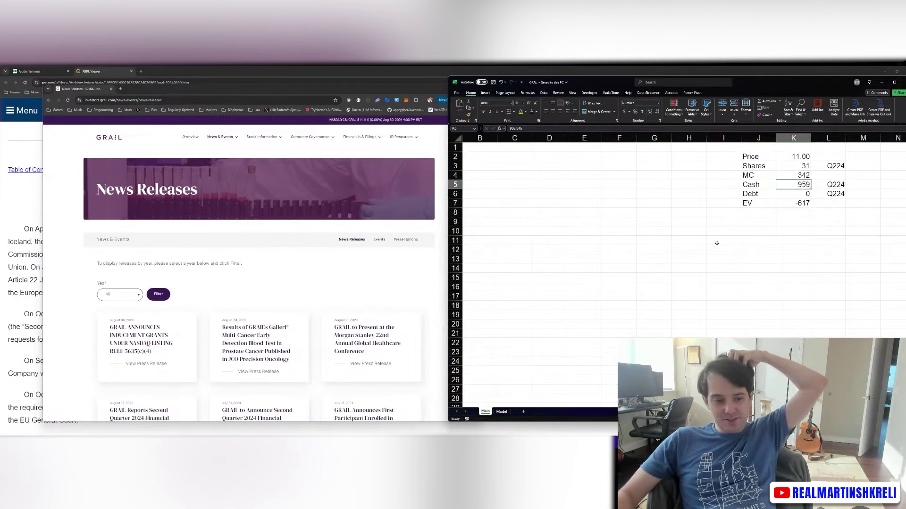
- Add a bold, underlined Galleri heading in cell C2 of the Main sheet and save the workbook
click(522, 169)
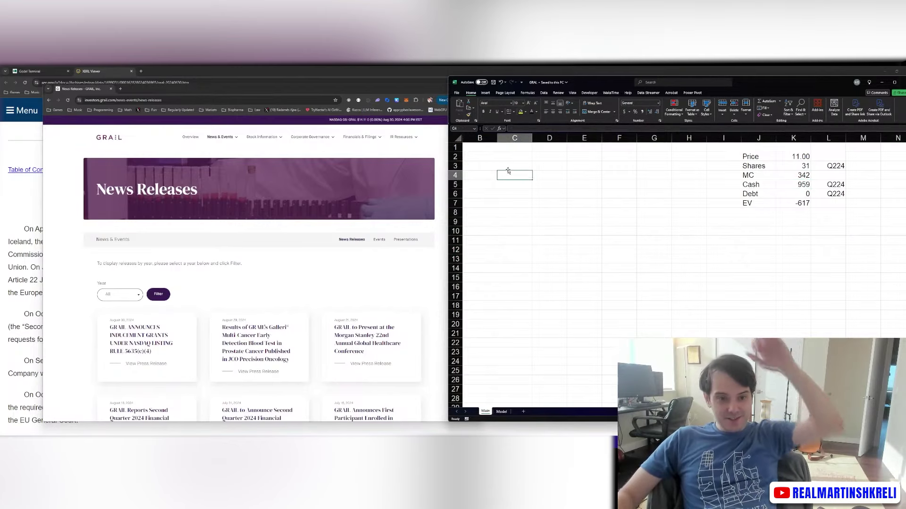
key(Up)
text(Ga)
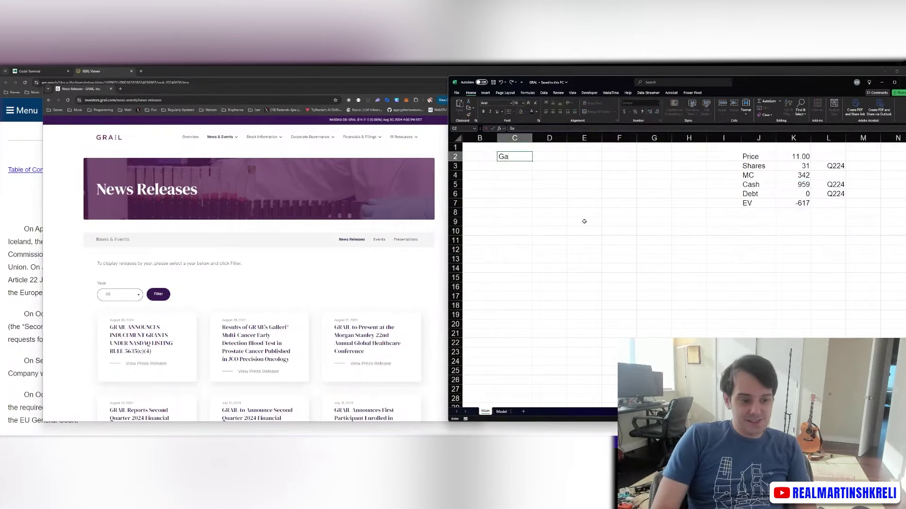
text(lleri)
key(Return)
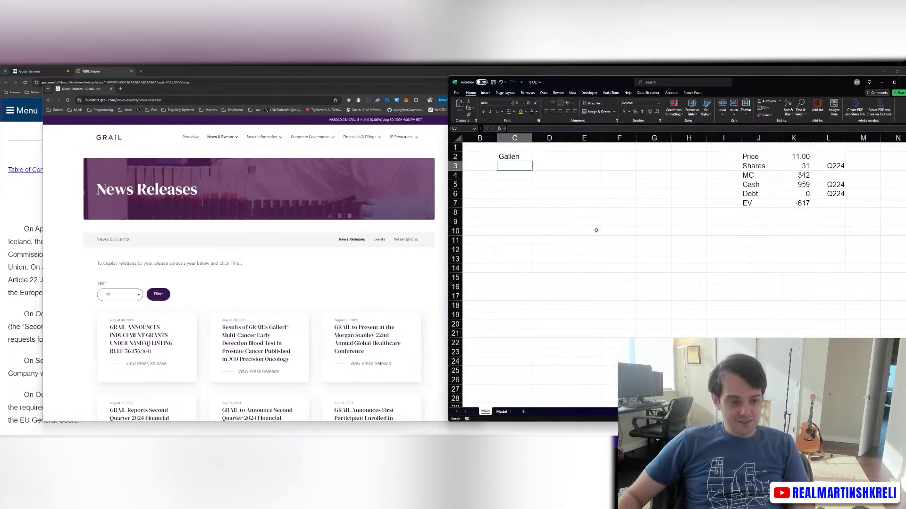
key(Up)
key(ctrl+b)
key(ctrl+u)
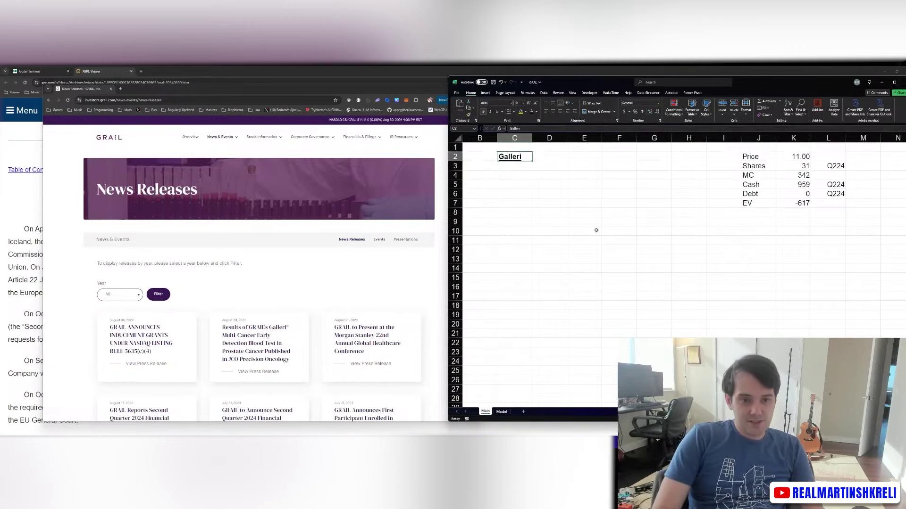
key(ctrl+s)
- Open GRAIL's second quarter 2024 results press release and read its highlights, strategic update and Galleri test description
scroll(236, 283, down, 3)
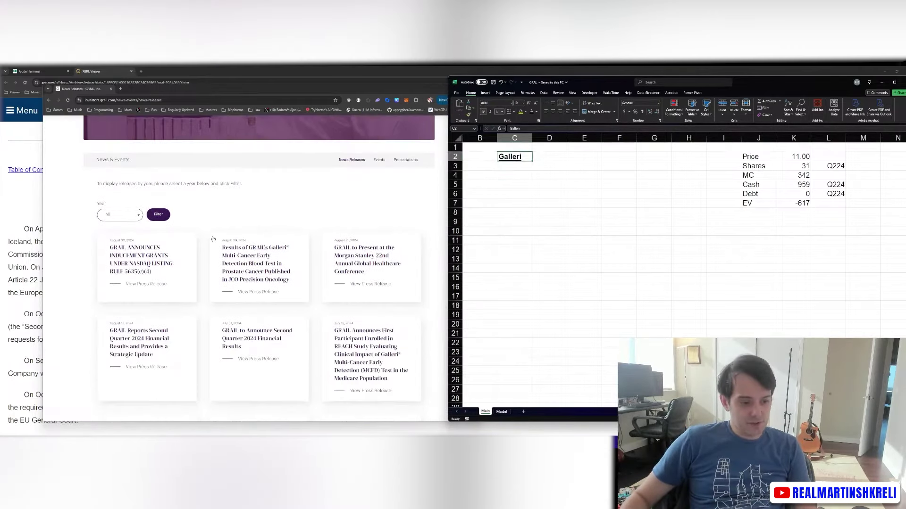
click(139, 302)
key(ctrl+plus)
key(ctrl+plus)
scroll(245, 264, down, 3)
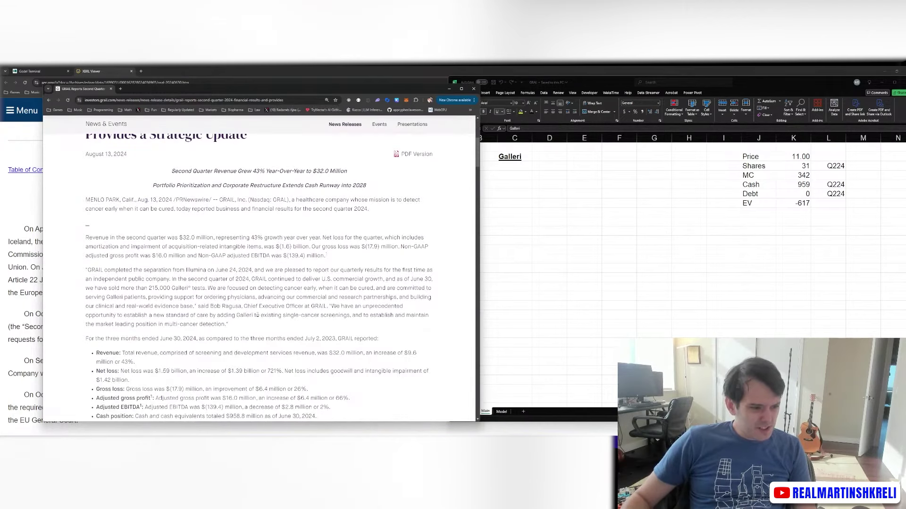
scroll(261, 322, down, 6)
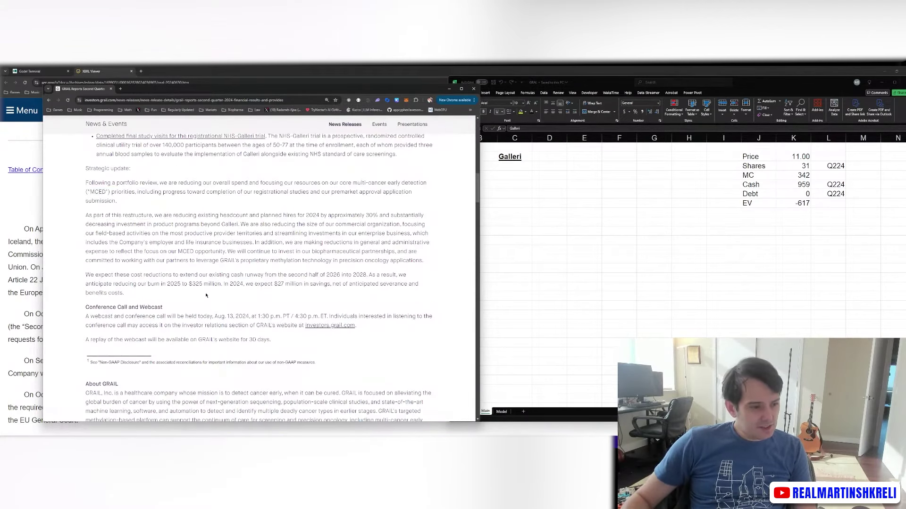
scroll(225, 256, down, 10)
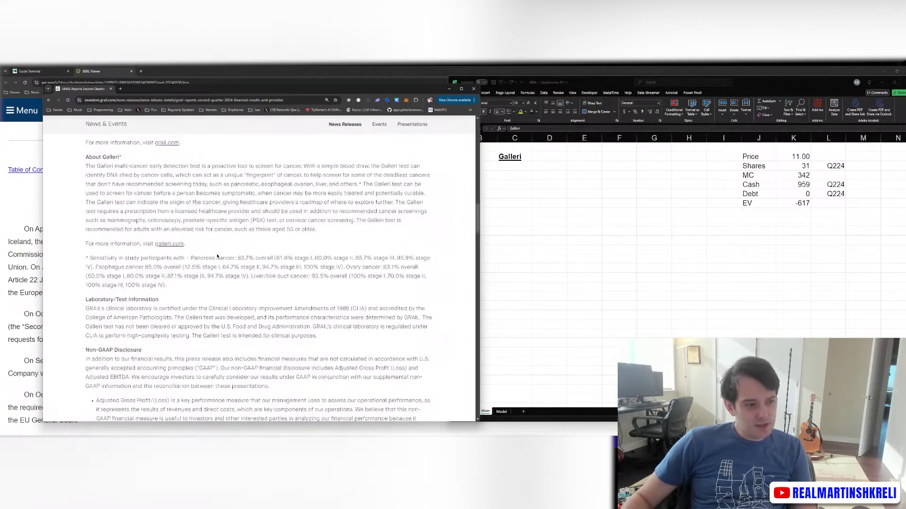
- Review the press release's balance sheet, focusing on the equity lines from additional paid-in capital to accumulated deficit
scroll(203, 266, down, 10)
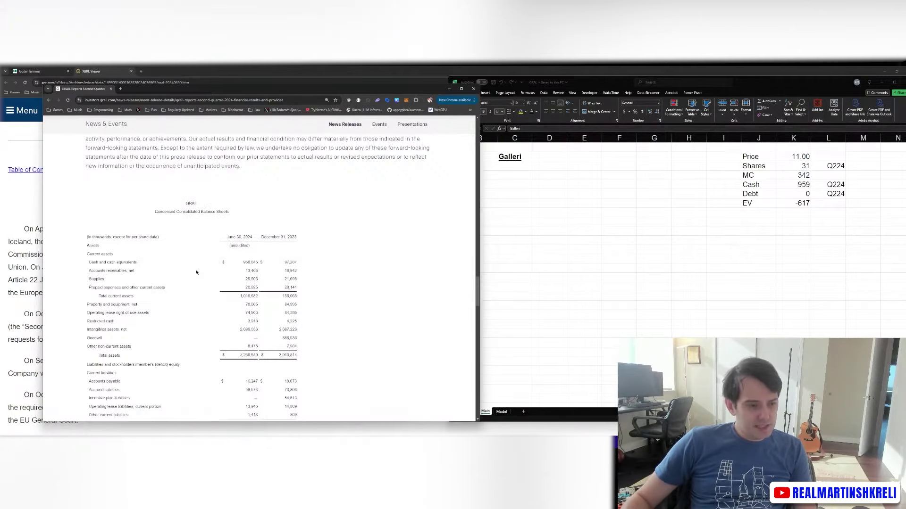
scroll(145, 278, down, 5)
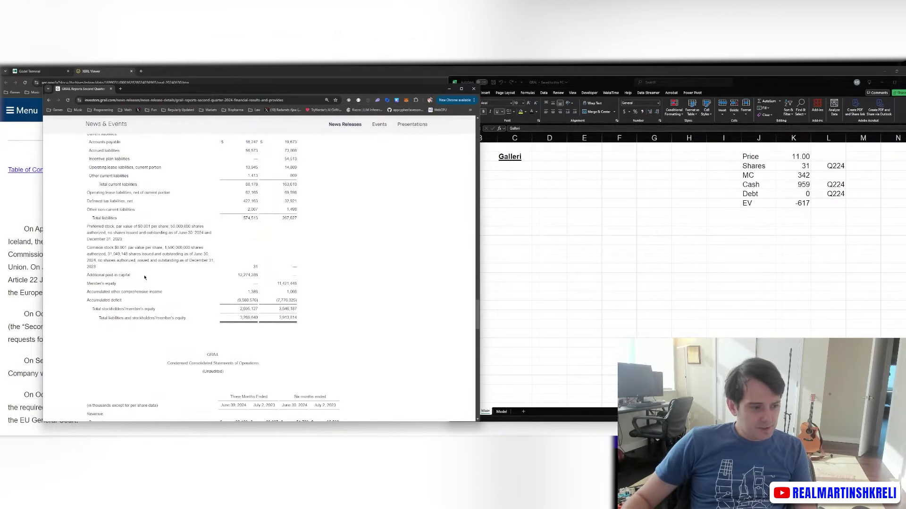
drag(293, 306, 90, 278)
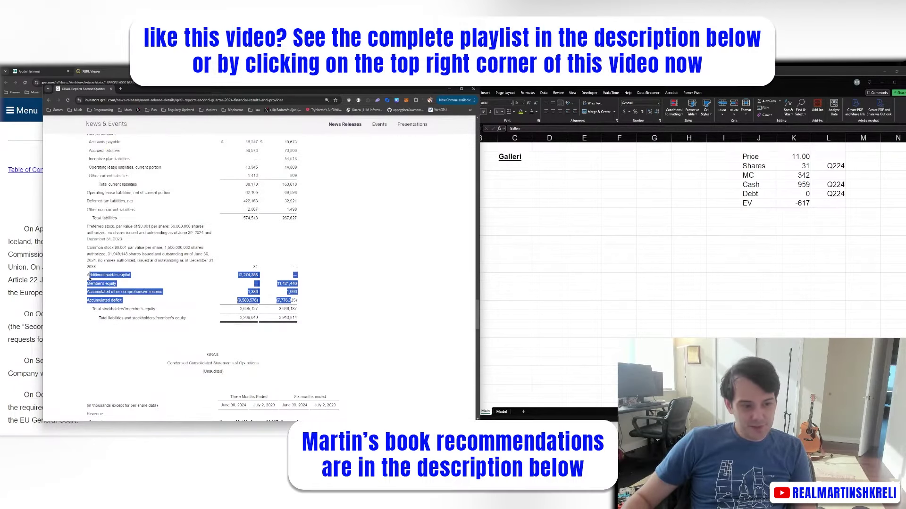
click(204, 275)
scroll(204, 275, down, 3)
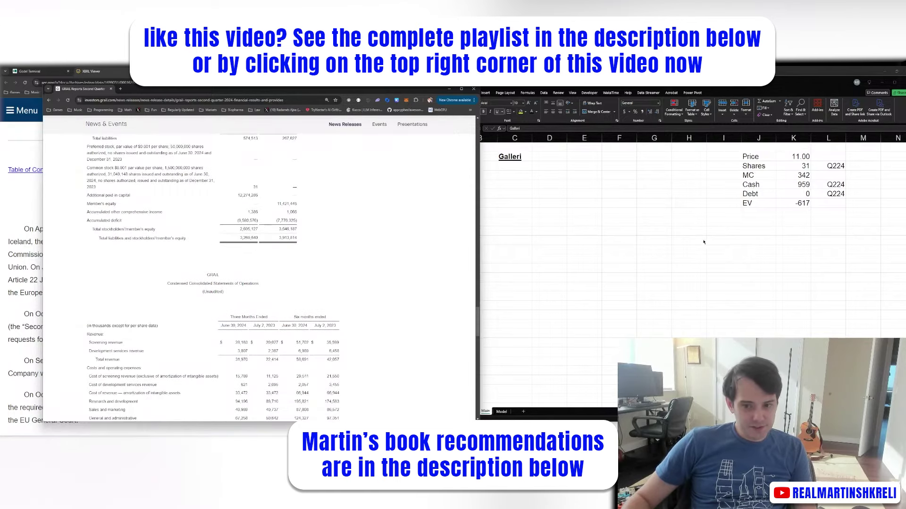
- Record paid-in capital as PIC 12274.29 in row 9 and accumulated deficit as AD 9,581 in row 10
click(755, 222)
text(AD)
key(Tab)
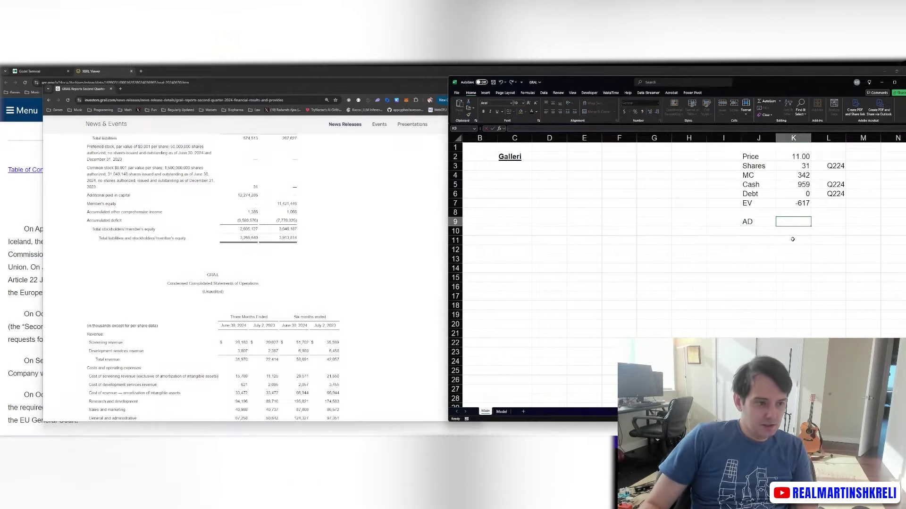
text(12274.28)
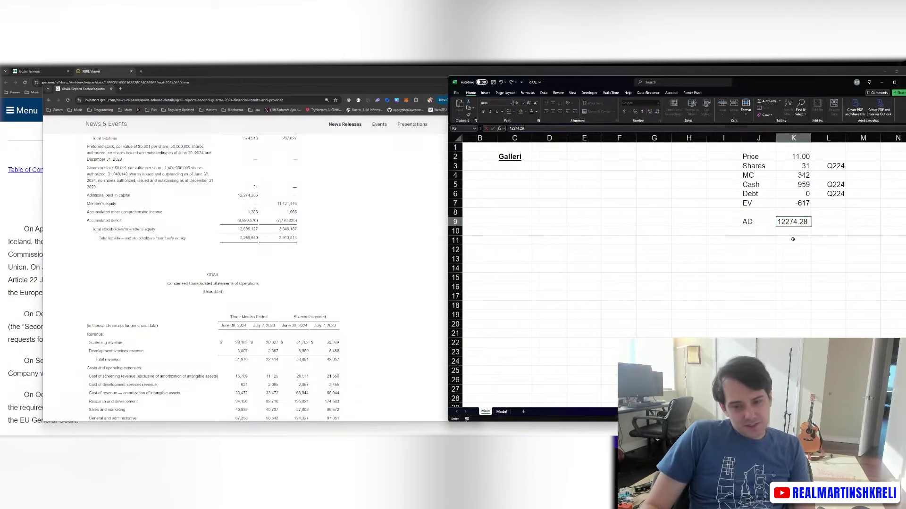
key(Return)
text(PI)
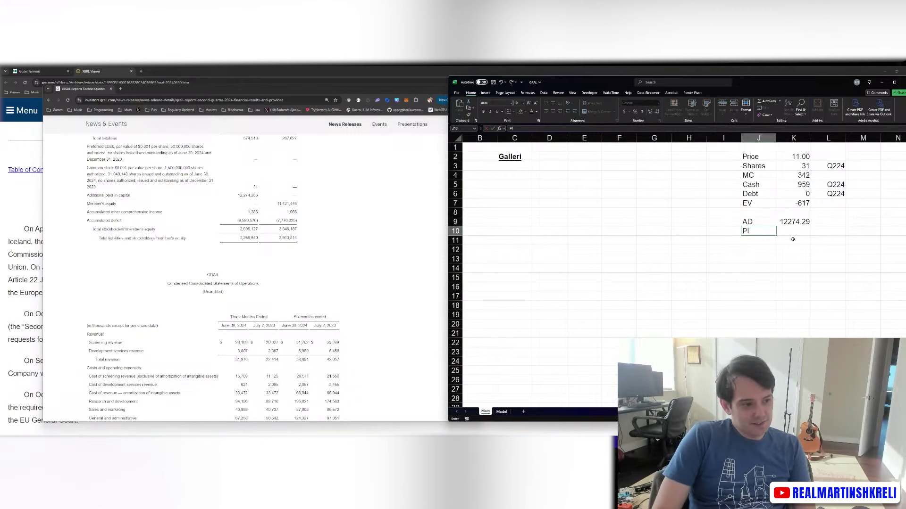
text(C)
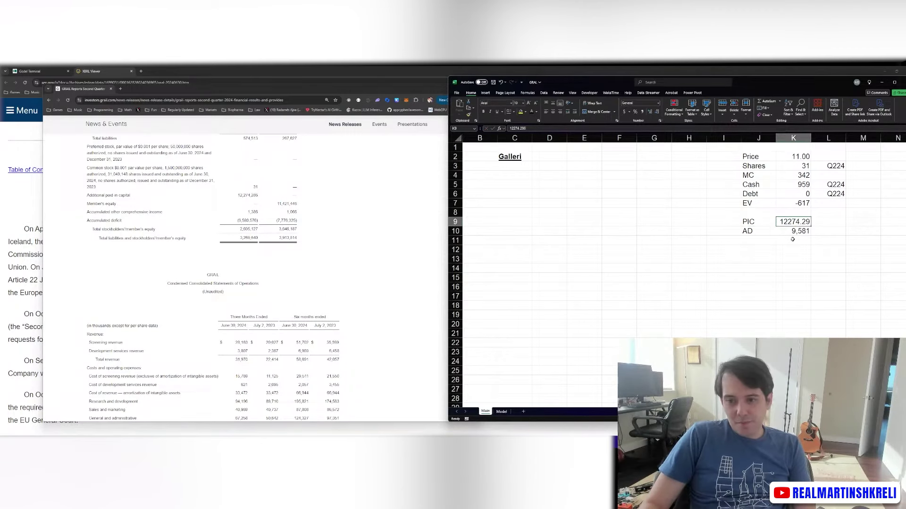
- Format the PIC value in K9 as a whole number with a thousands separator and save the workbook
key(ctrl+1)
key(Down)
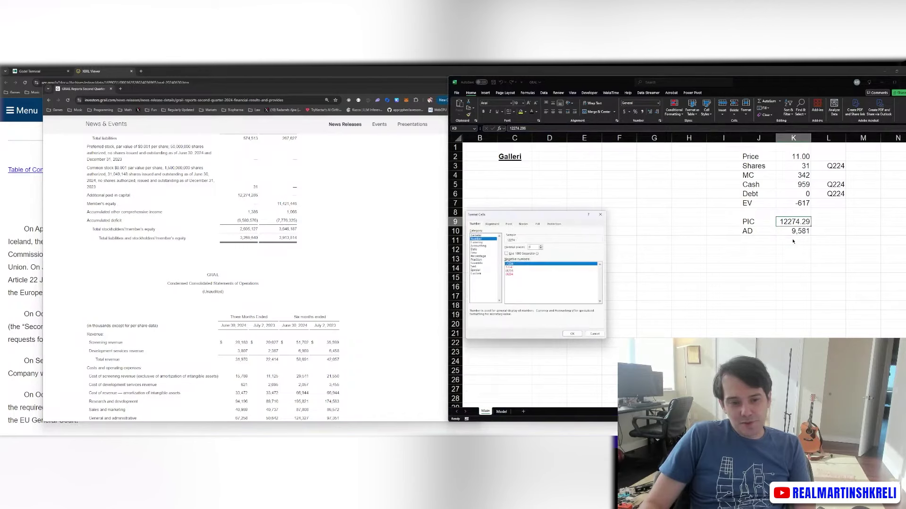
key(alt+u)
key(Return)
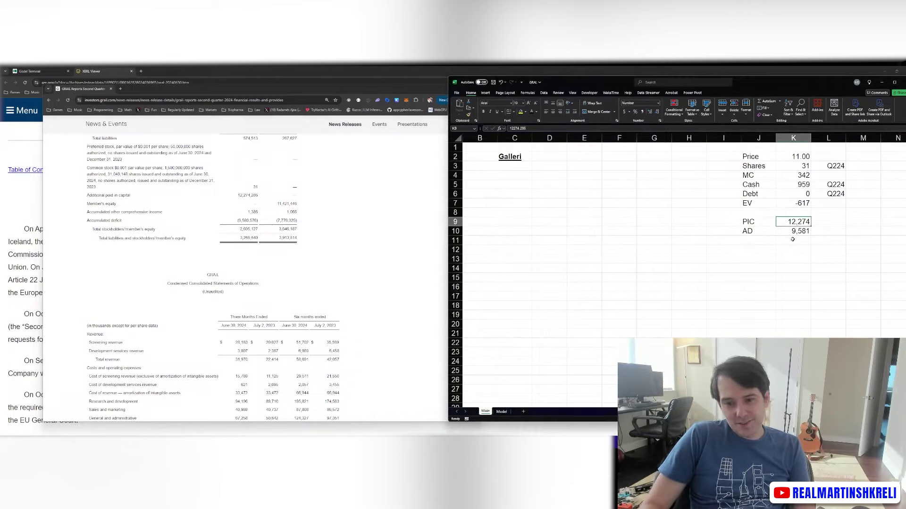
key(ctrl+s)
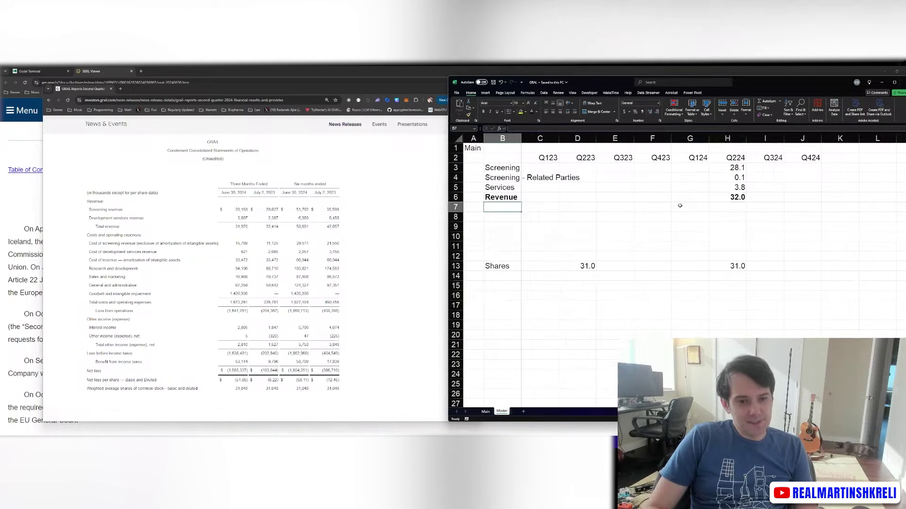
- On the Model sheet, enter the Q224 cost of revenue in H7 and format it as a number with one decimal place
key(ctrl+1)
key(Down)
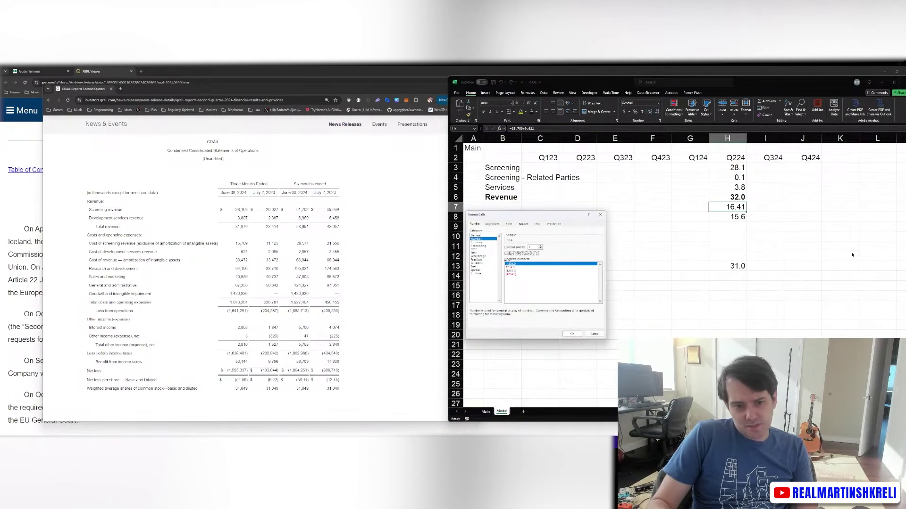
key(Return)
key(Left)
key(Left)
key(Left)
key(Left)
key(Left)
key(Left)
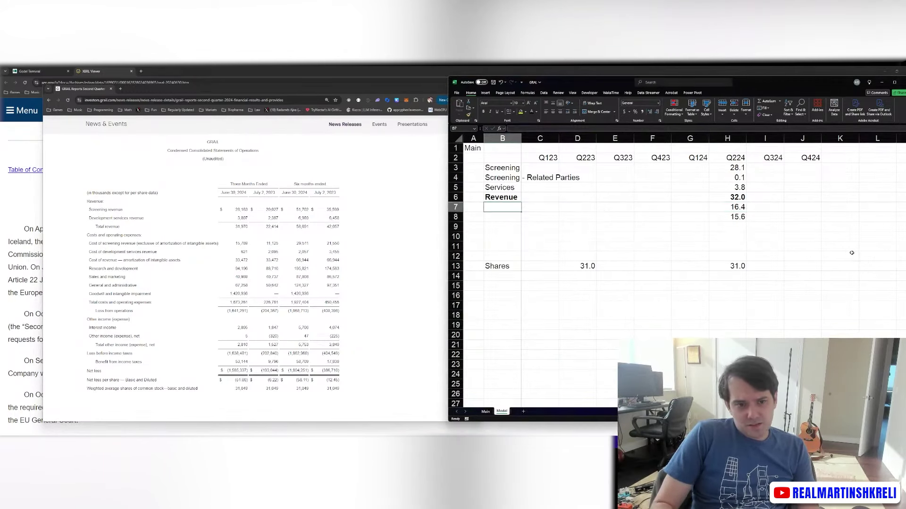
- Label rows 7 and 8 of the Model sheet as COGS and Gross Profit
text(COGS)
key(Return)
text(Gros)
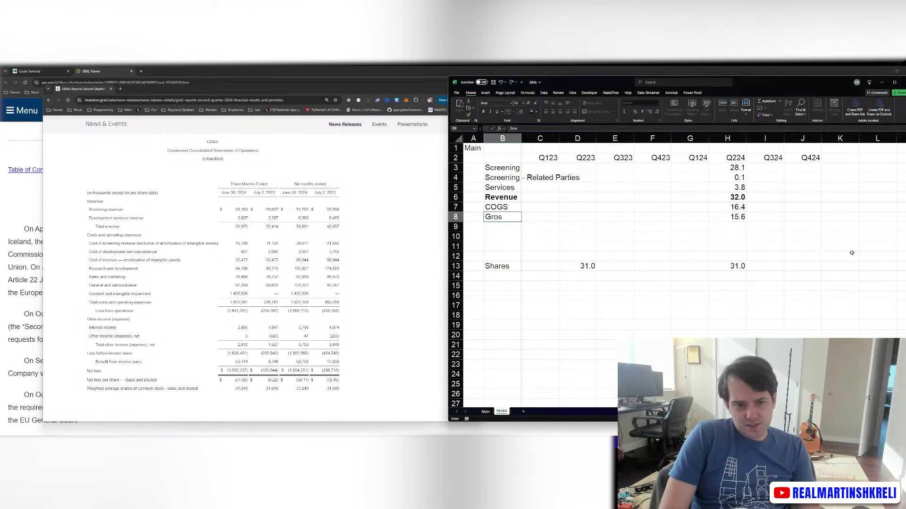
text(s Profit)
key(Return)
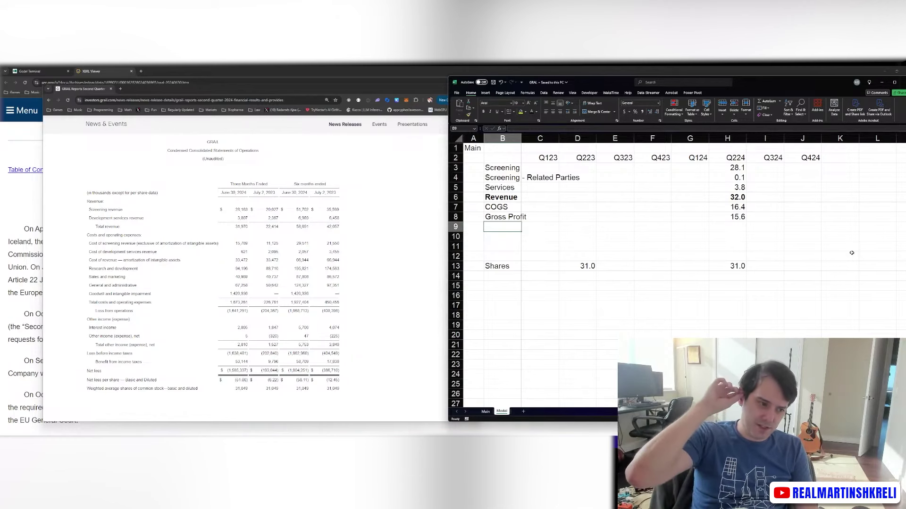
- Enter the Q224 sales and marketing, R&D, and G&A expenses in H9:H11 as 40.989, 94.196 and 67.258
key(Up)
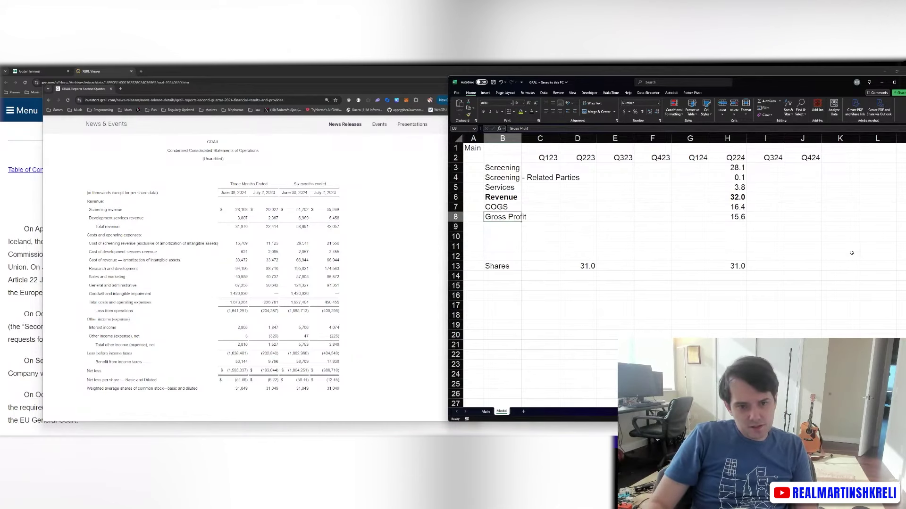
key(Right)
key(Right)
key(Right)
key(Right)
key(Right)
key(Right)
key(Down)
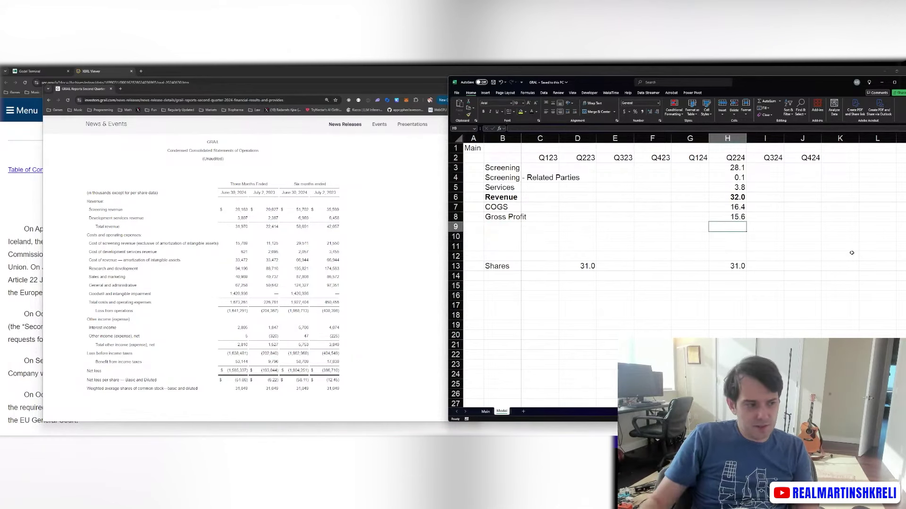
text(40.989)
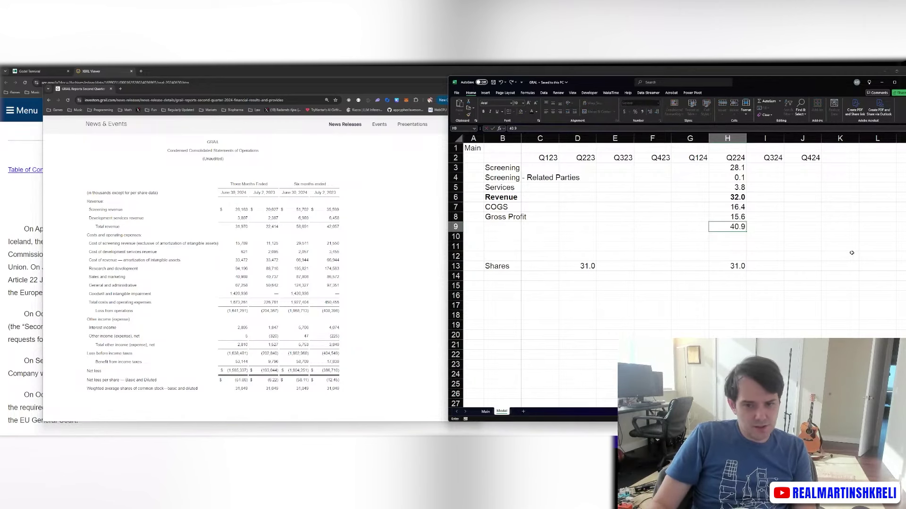
key(Return)
text(94.196)
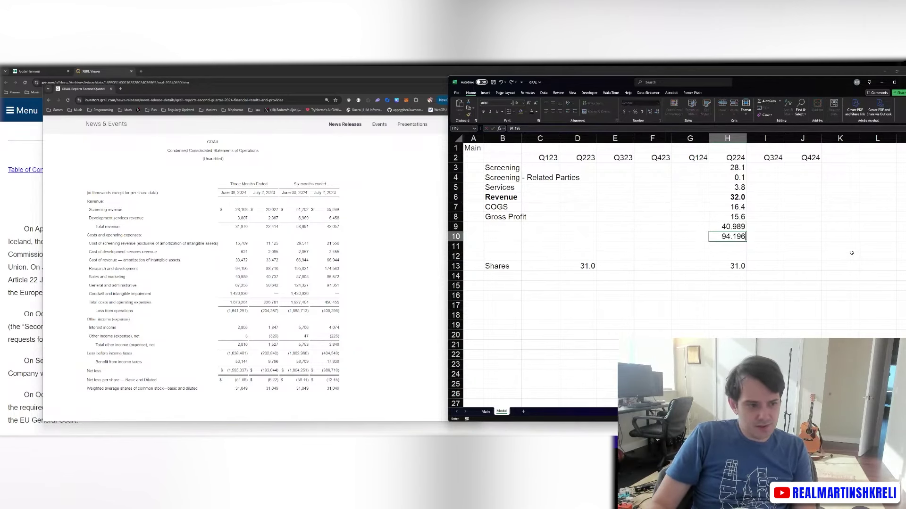
key(Return)
text(67.258)
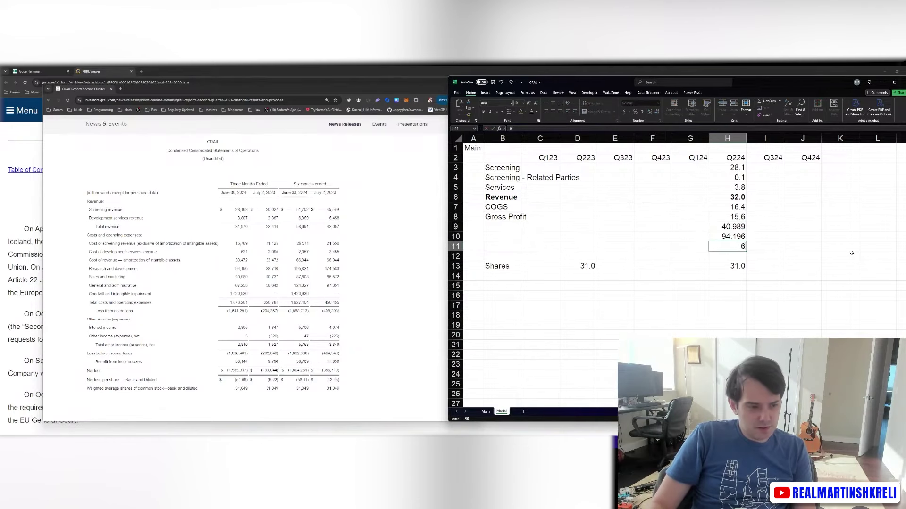
key(Return)
- Format the three Q224 expense values in H9:H11 as numbers with one decimal place
key(Up)
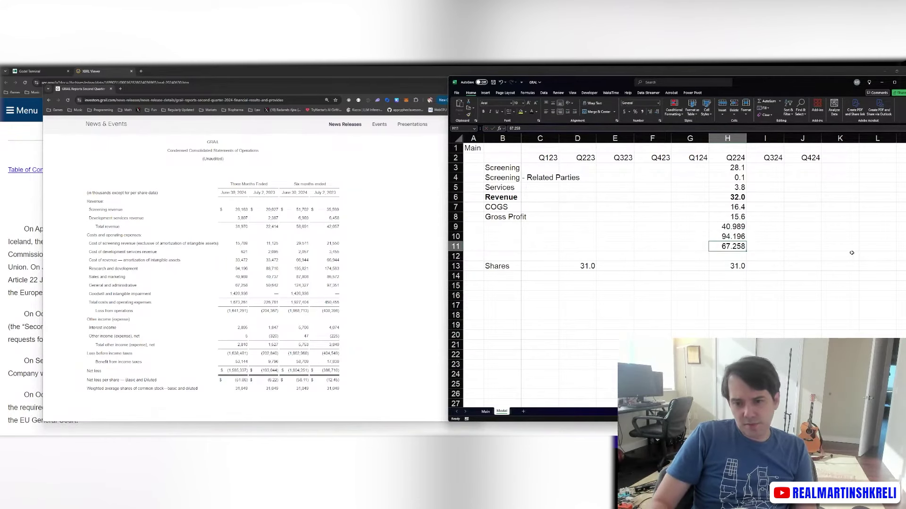
key(shift+Up)
key(shift+Up)
key(ctrl+1)
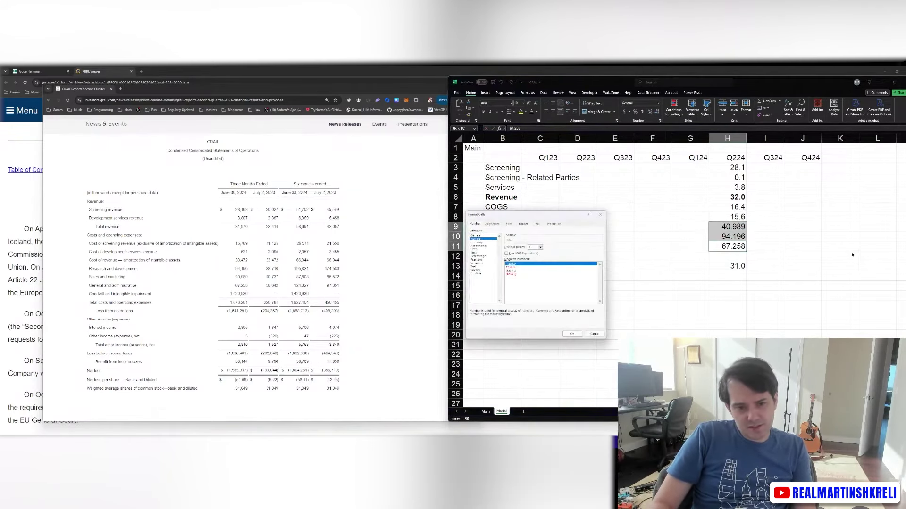
key(Return)
- Label rows 9 to 13 S&M, R&D, G&A, Operating Expenses and Operating Income, and total the Q224 expenses in H12
key(Left)
key(Left)
key(Left)
key(Left)
key(Left)
key(Left)
key(Left)
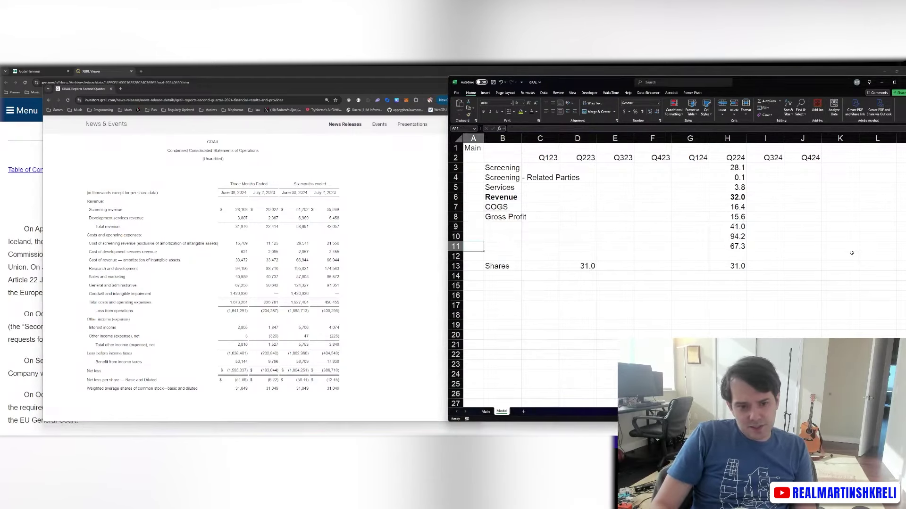
key(Right)
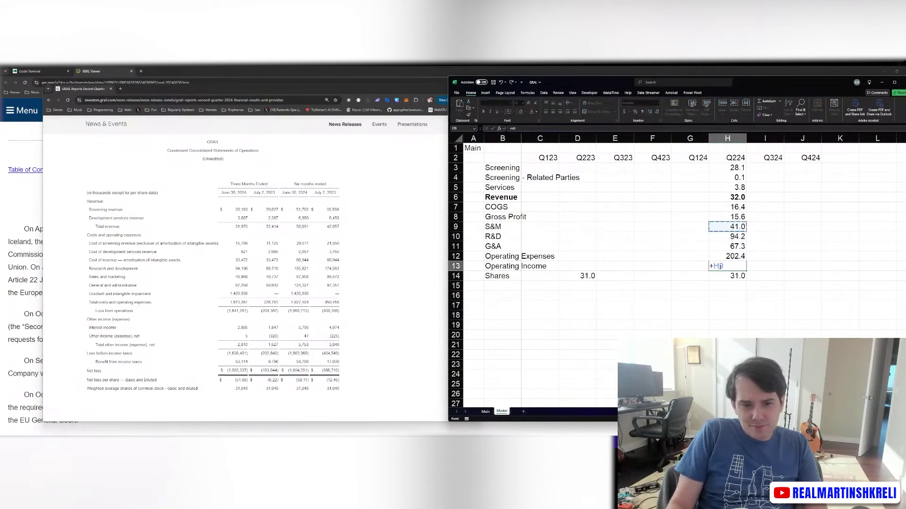
- Calculate the Q224 operating income in H13 as gross profit minus operating expenses
key(Up)
text(-)
key(Up)
key(Return)
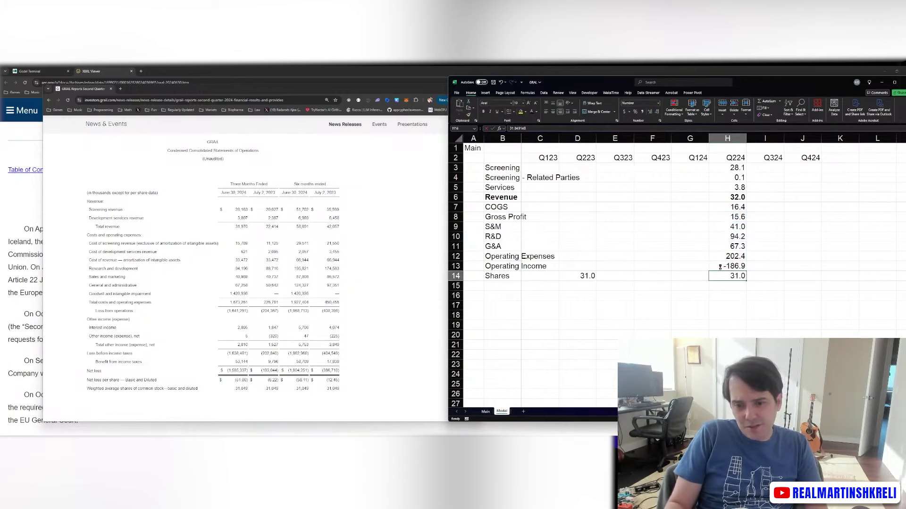
key(Up)
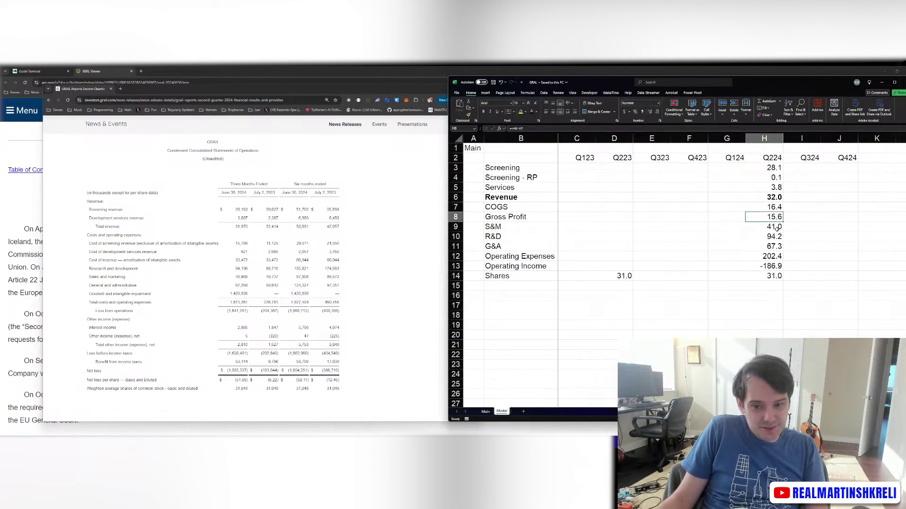
- Copy the Q224 figures and formulas in H3:H13 into the Q223 column starting at D3
drag(776, 229, 771, 247)
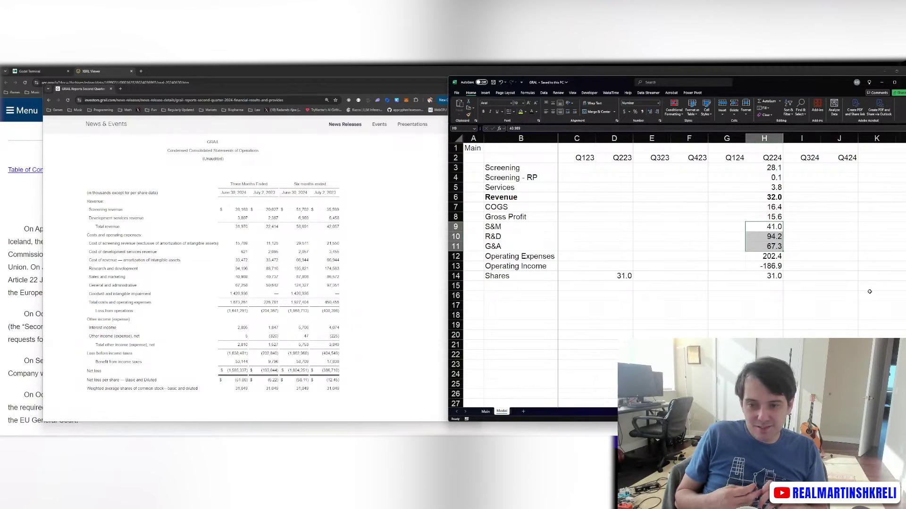
click(770, 168)
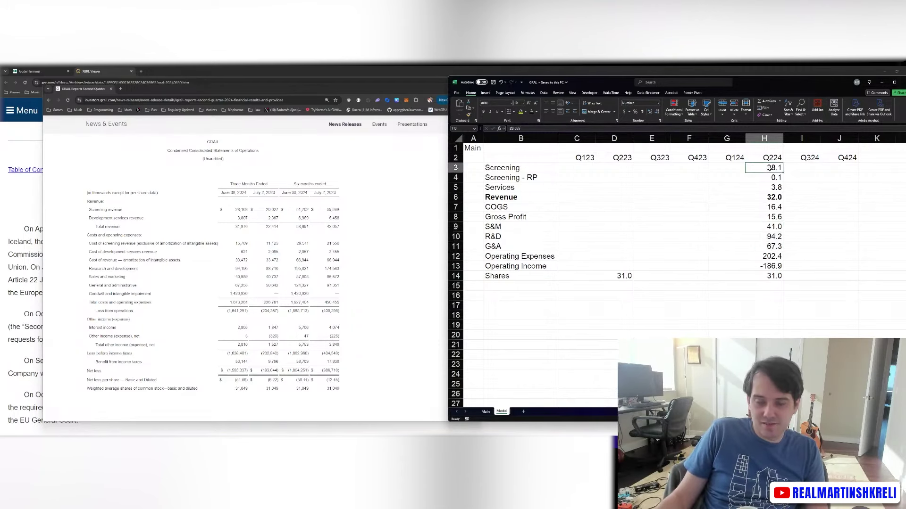
key(ctrl+shift+Down)
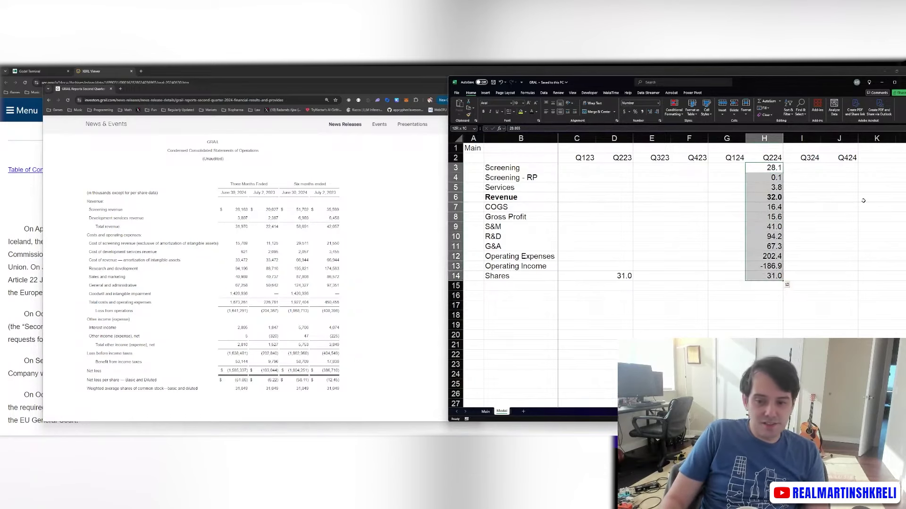
key(shift+Up)
key(ctrl+c)
key(Left)
key(Left)
key(Left)
key(Left)
key(Return)
- Replace the copied Q223 revenue inputs with 20.0 for Screening, 0.0 for Screening - RP and 2.4 for Services
key(Down)
key(Down)
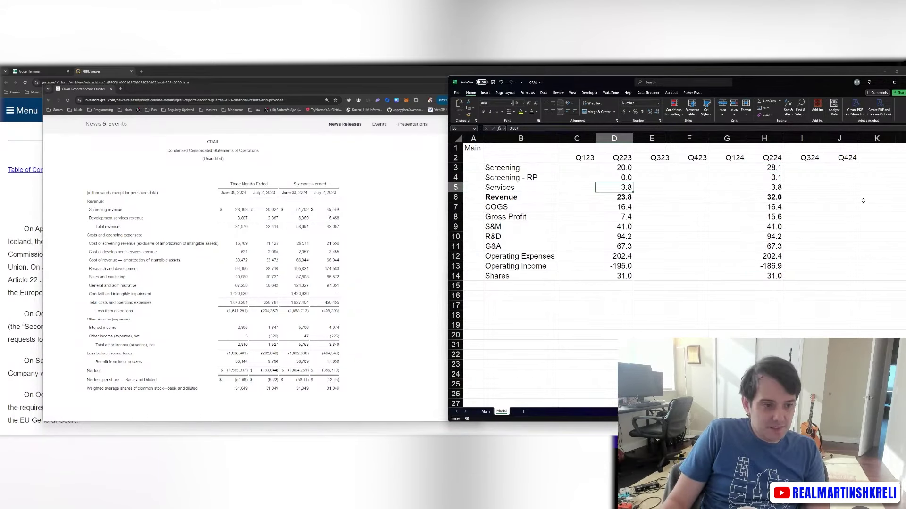
key(Down)
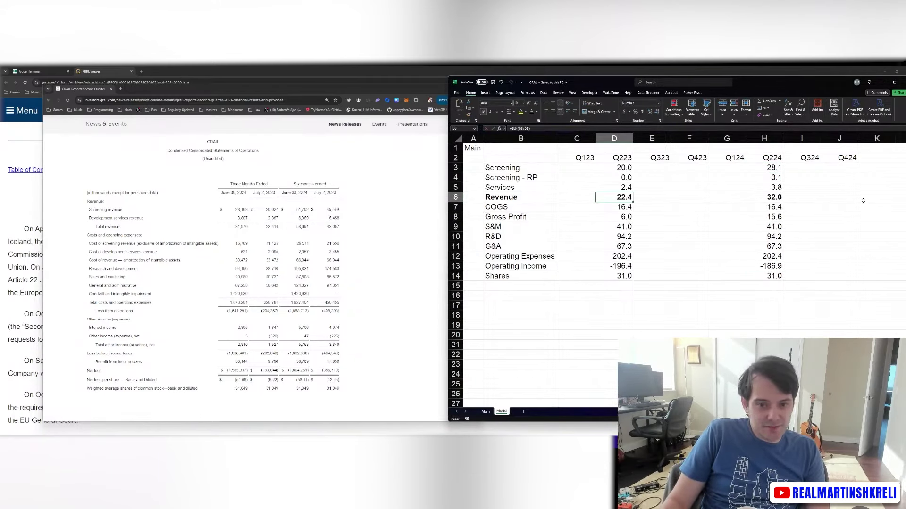
- Set the Q223 COGS in D7 to the sum of 11.125 and 2.095
key(Down)
text(11.125)
key(Return)
key(Up)
text(=11.125+2.095)
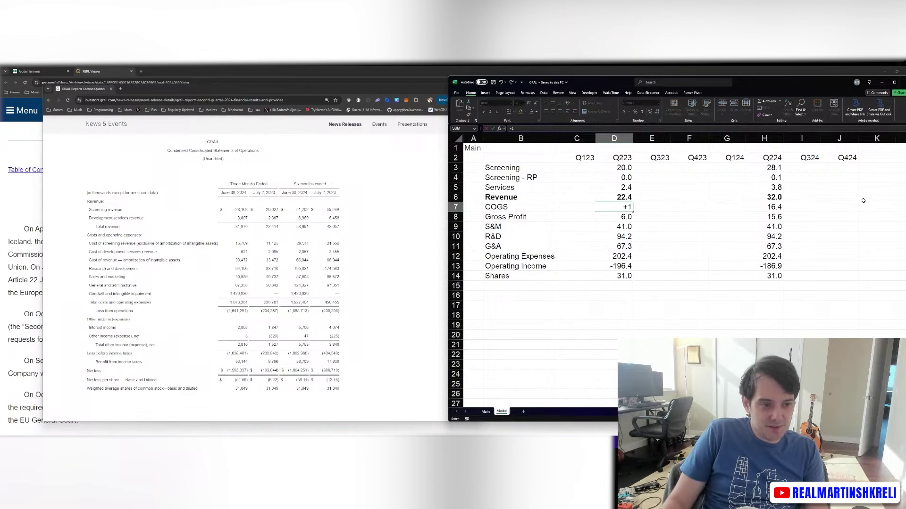
key(Return)
- Set the Q223 expenses in D9:D11 to 40.737 for S&M, 88.7 for R&D and 50.64 for G&A
key(Down)
text(40.737)
key(Return)
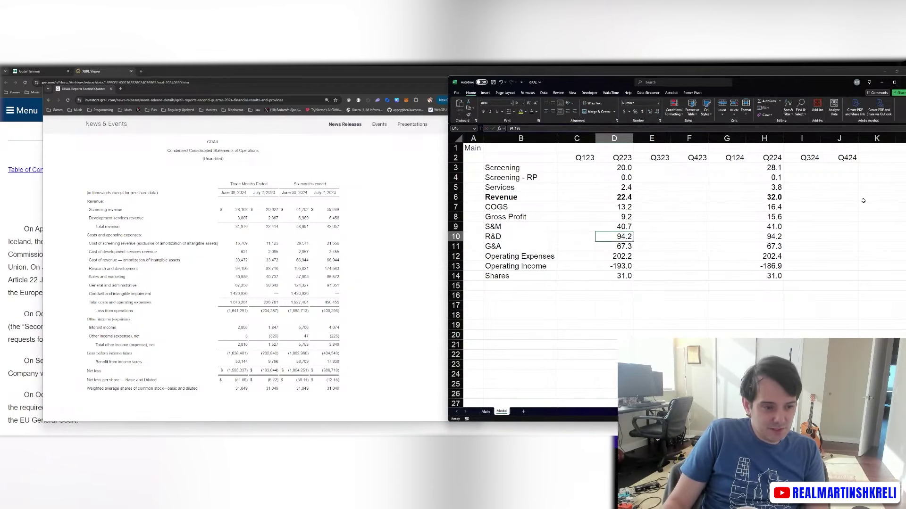
text(88.7)
key(Return)
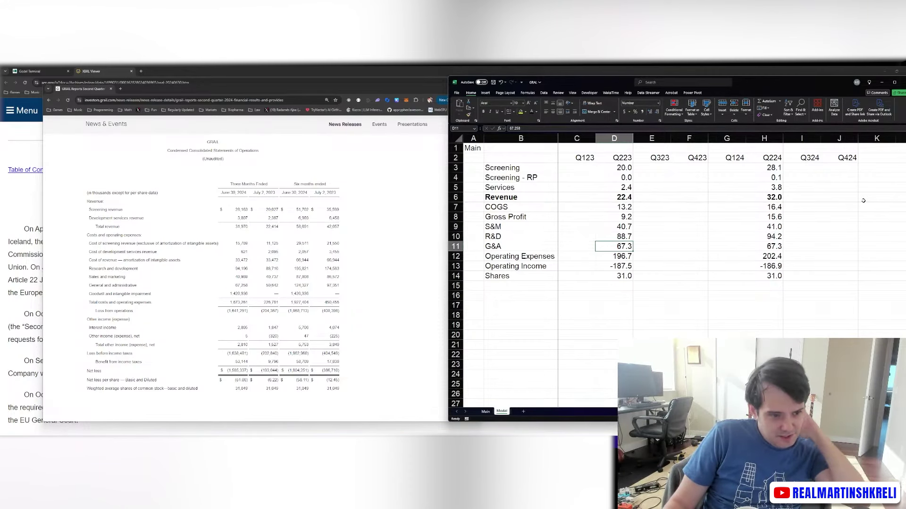
text(50.64)
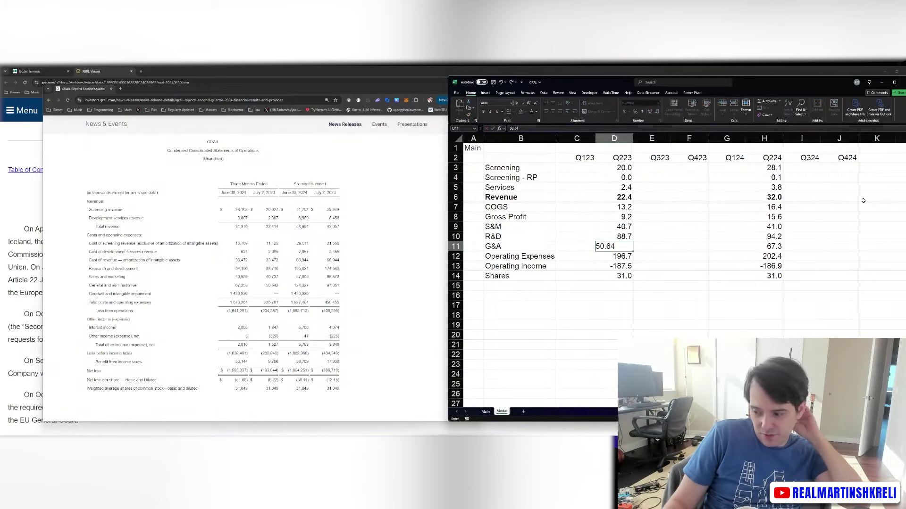
- Add a Cash row in row 16 with a Q224 value of 959 in H16, and save the workbook
click(521, 295)
text(Cash)
key(Right)
key(Right)
key(Right)
key(Right)
key(Right)
key(Right)
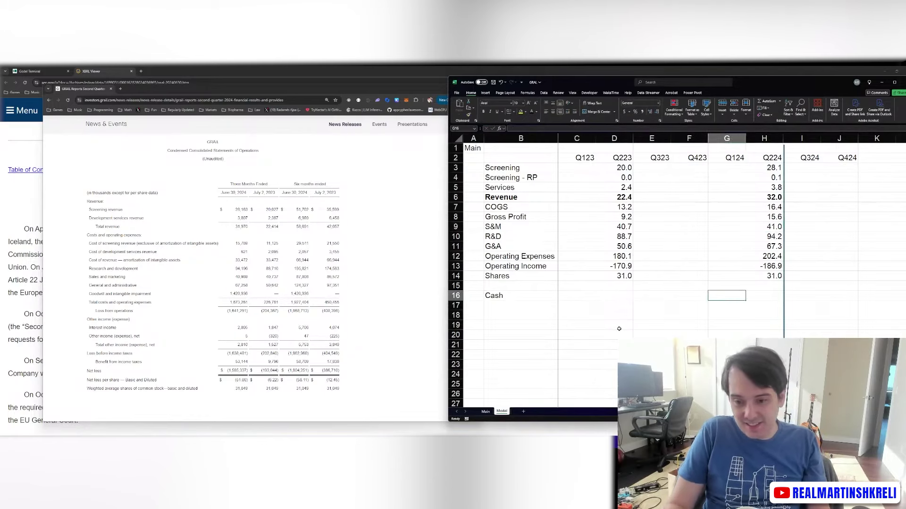
key(ctrl+Page_Up)
key(ctrl+Page_Down)
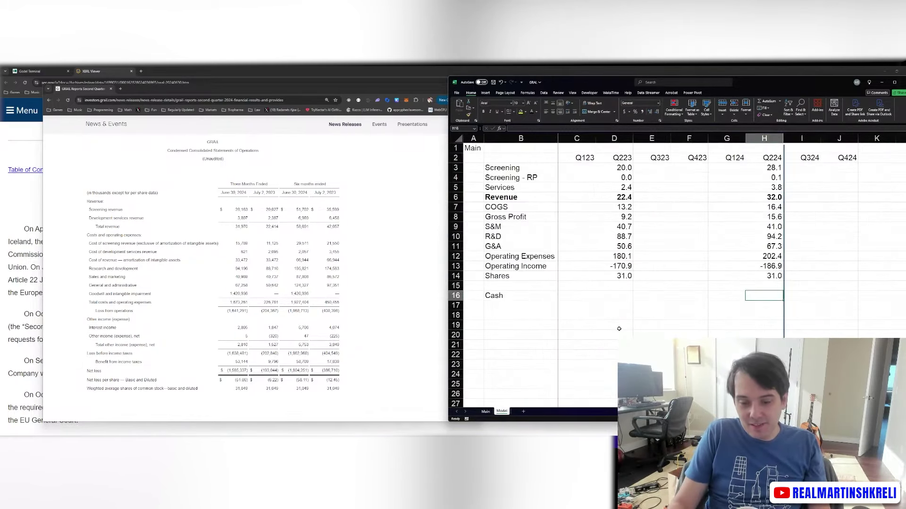
text(959)
key(ctrl+Return)
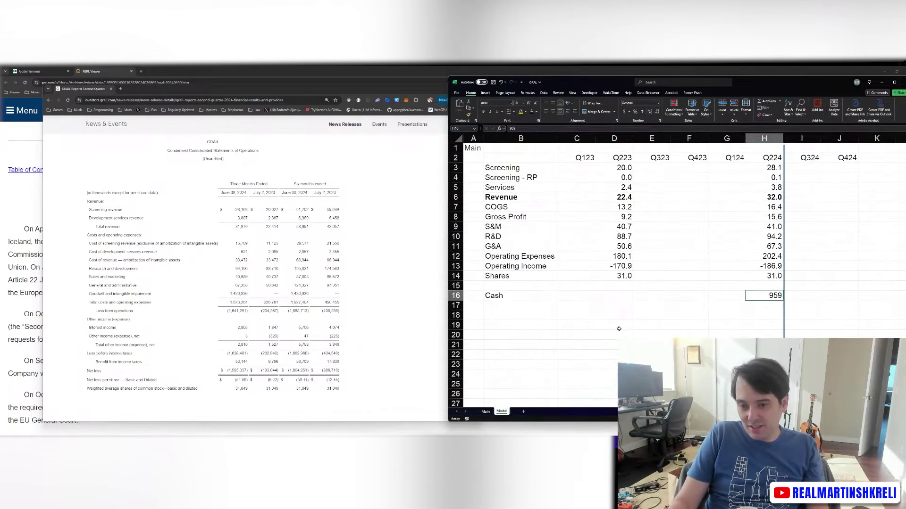
key(ctrl+s)
- Project Q324 and Q424 operating income in I13:J13 by linking each cell to the preceding quarter's value
key(Right)
key(Right)
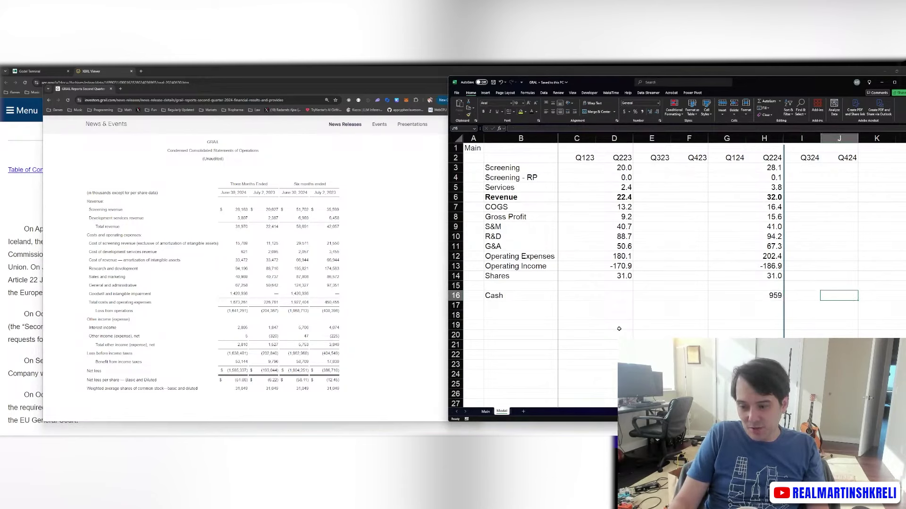
key(Left)
key(Left)
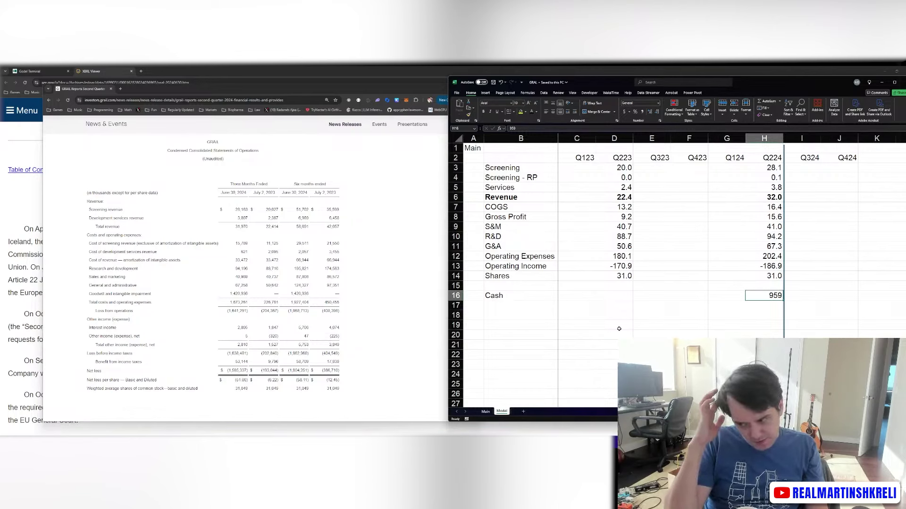
key(Right)
key(Up)
key(Up)
key(Up)
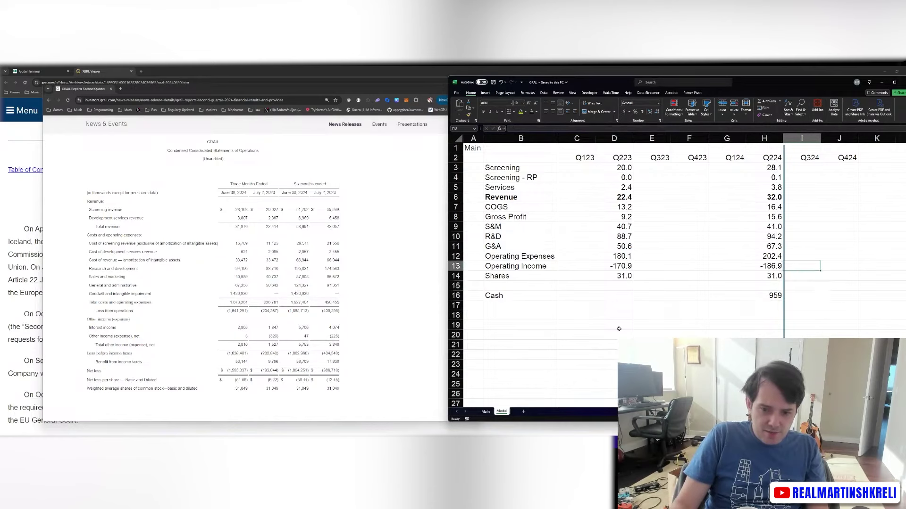
text(+)
key(Left)
key(Tab)
text(+)
key(Left)
key(Return)
- Project Q324 and Q424 cash in I16:J16 as the prior quarter's cash plus the current quarter's operating income
key(Down)
key(Down)
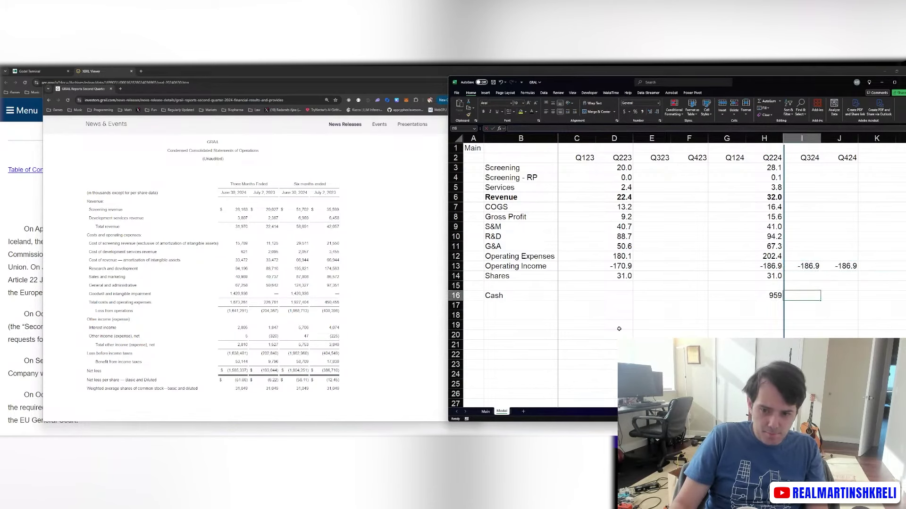
text(+)
key(Left)
text(+)
key(Up)
key(Up)
key(Up)
key(Tab)
key(ctrl+r)
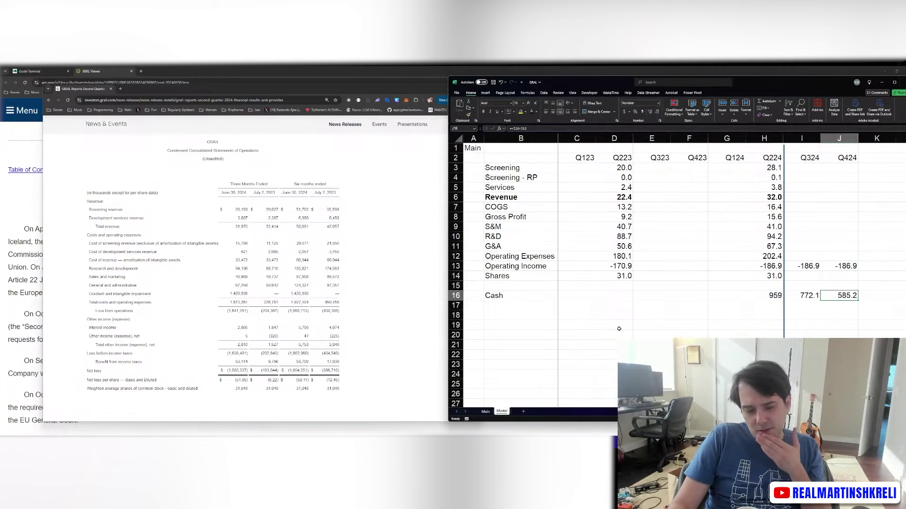
- Check the valuation figures on the Main sheet, and save the workbook from the Model sheet
key(ctrl+Page_Up)
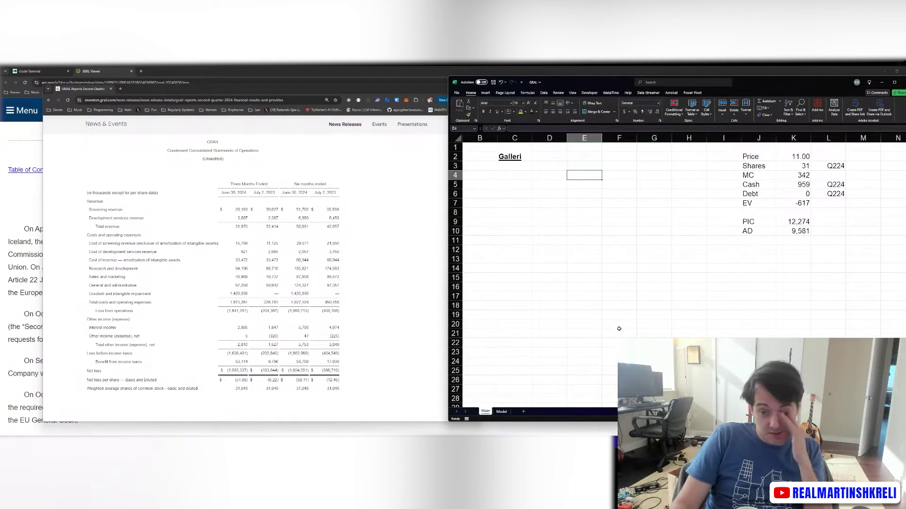
key(ctrl+Page_Down)
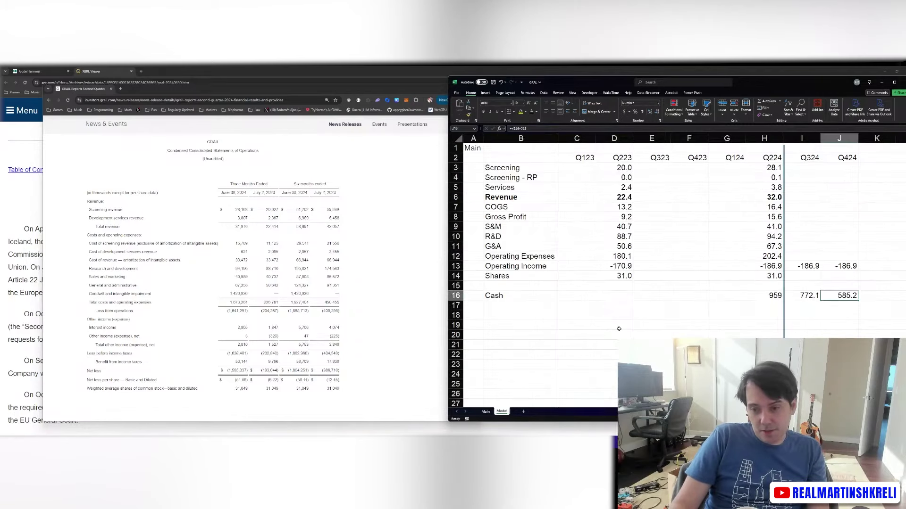
scroll(619, 329, down, 2)
key(ctrl+Home)
key(ctrl+s)
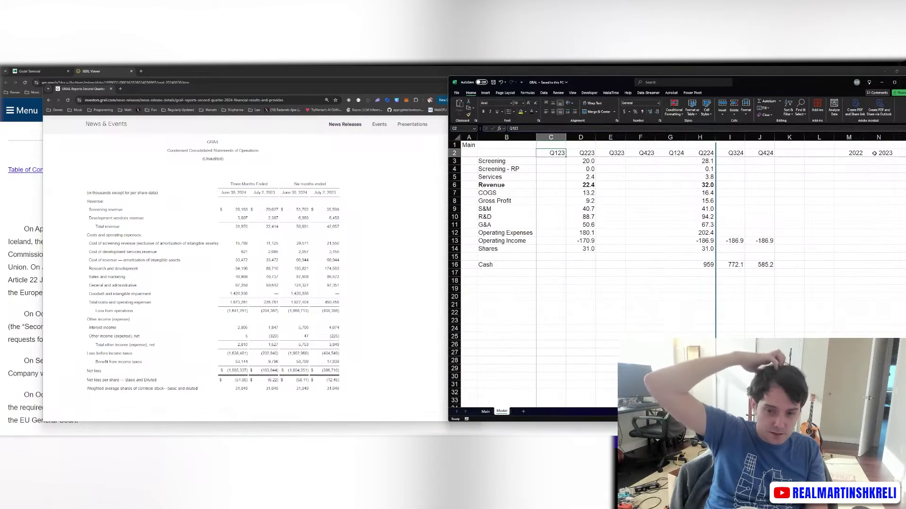
- Format the cash values in H16:J16 as numbers with one decimal place and go to the Q424 operating income cell
drag(768, 264, 700, 269)
key(ctrl+1)
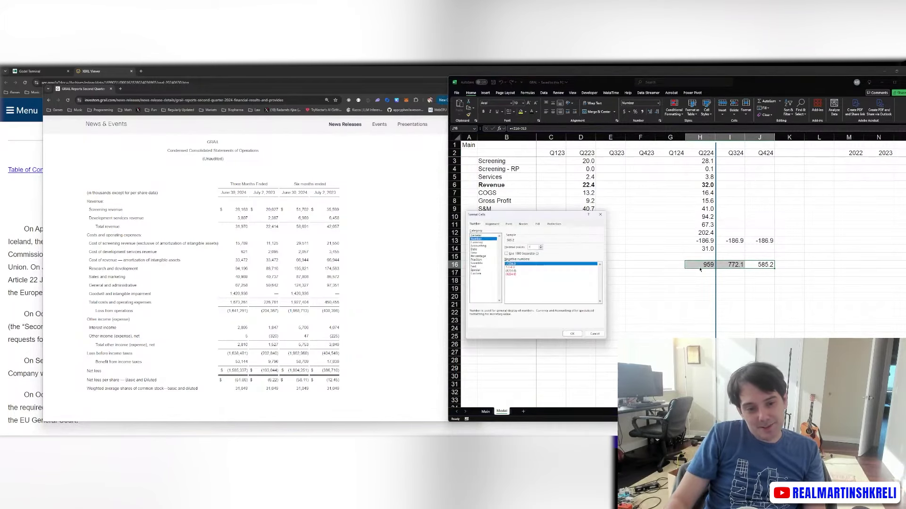
key(Return)
key(Right)
key(Right)
key(Up)
key(Up)
key(Up)
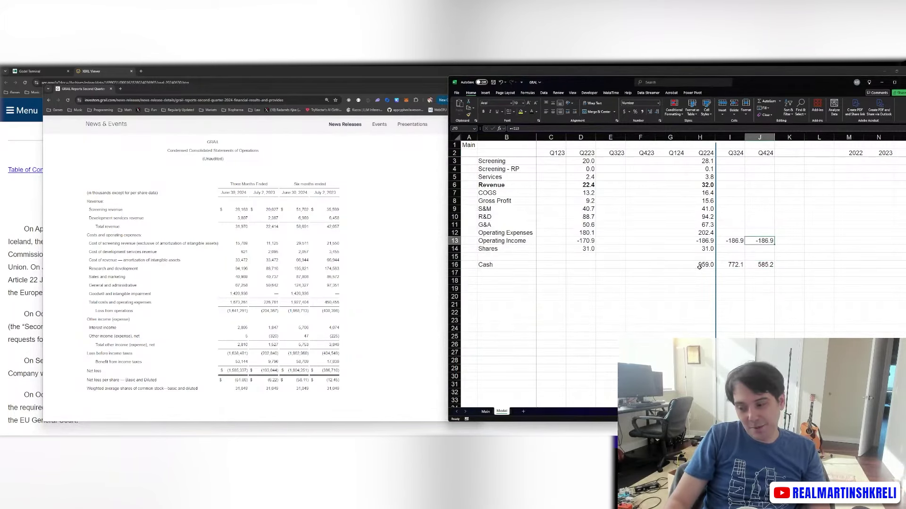
- Save the workbook and review the GAAP to non-GAAP reconciliation tables and footnotes at the end of the second quarter press release
key(ctrl+Home)
key(ctrl+s)
scroll(194, 334, down, 15)
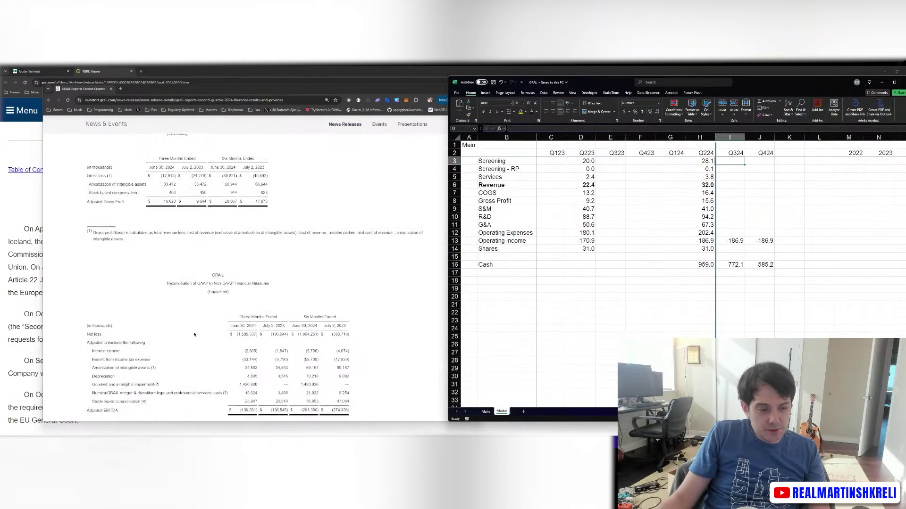
scroll(194, 334, down, 3)
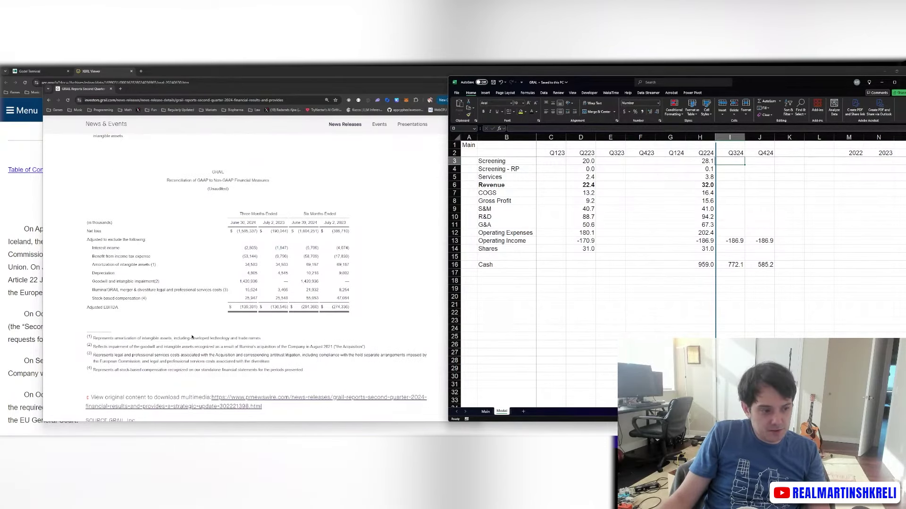
scroll(192, 337, down, 4)
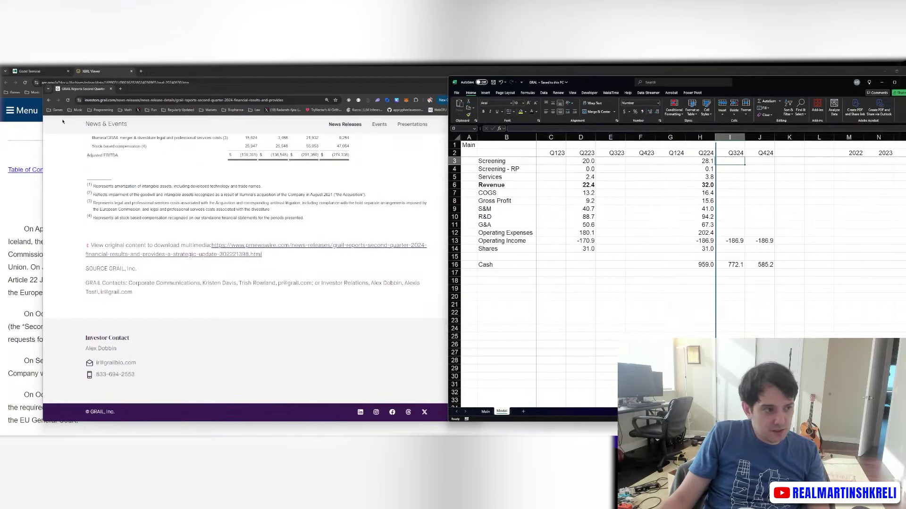
- Return to GRAIL's news releases list and look through its first and second pages for earlier financial results
click(48, 101)
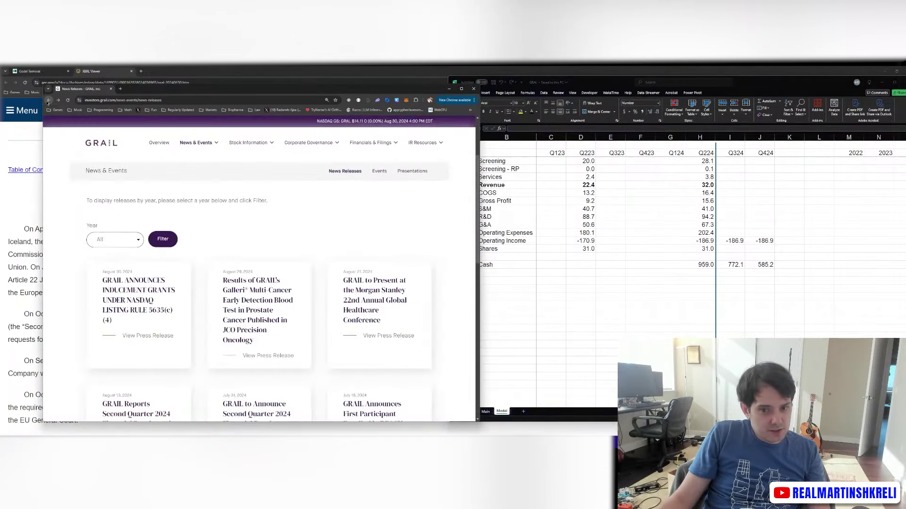
scroll(151, 189, down, 5)
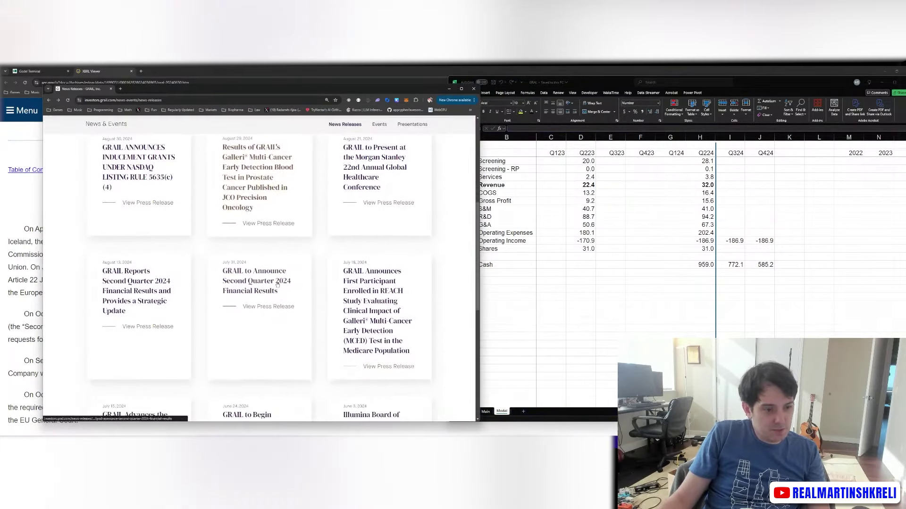
click(157, 282)
scroll(283, 250, down, 2)
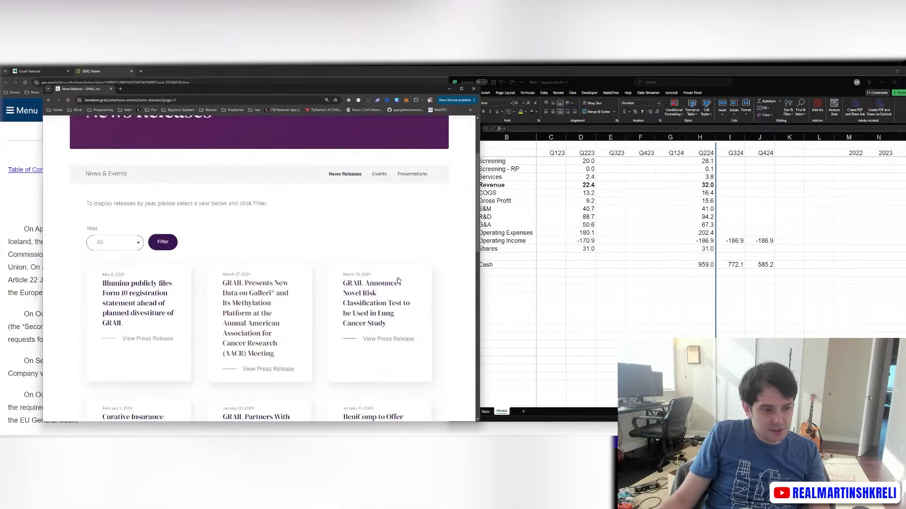
scroll(293, 229, down, 8)
- Extend the operating expenses formula to Q324 and Q424 in I12:J12 of the Model sheet
click(729, 185)
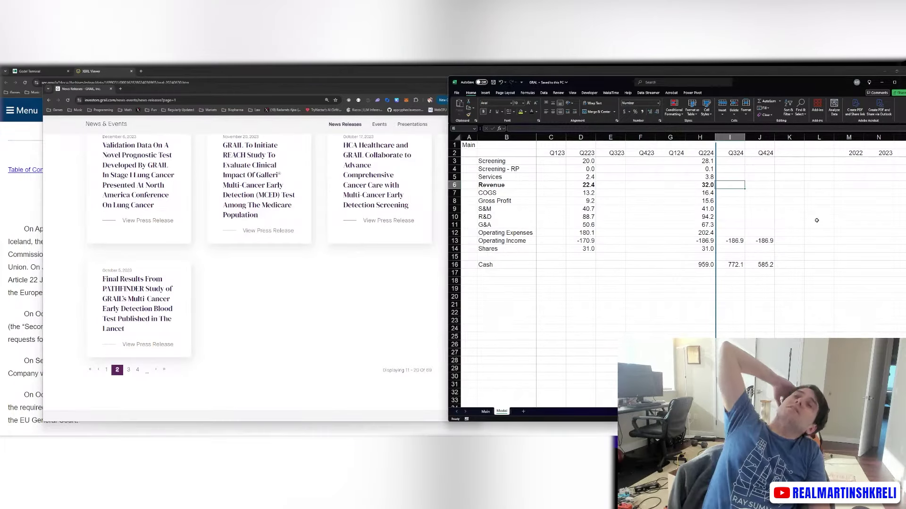
click(730, 209)
key(Down)
key(Down)
key(Down)
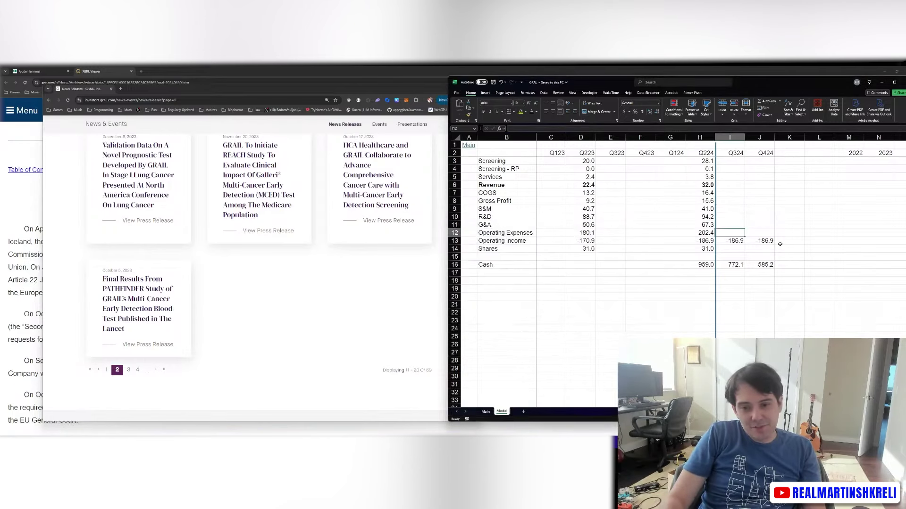
key(ctrl+v)
key(Up)
key(Up)
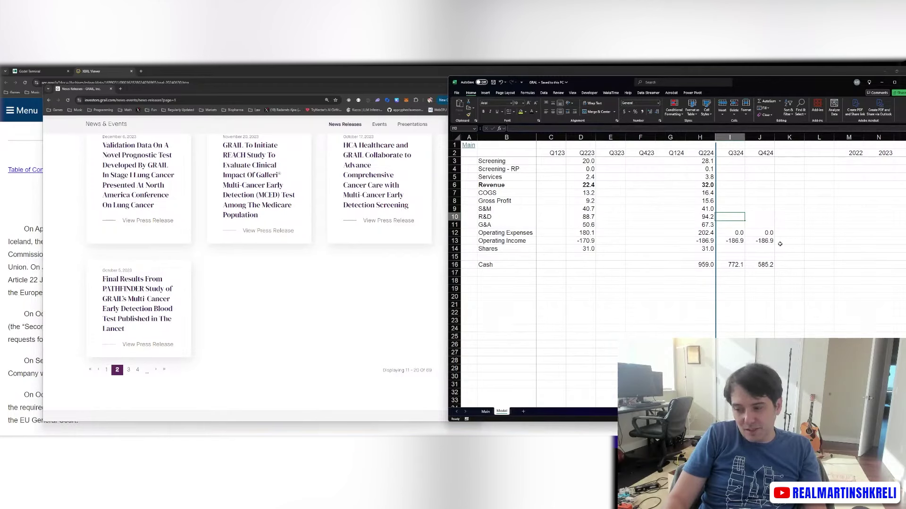
- Project Q324 and Q424 revenue in I6:J6 as the preceding quarter's revenue plus 3
click(727, 184)
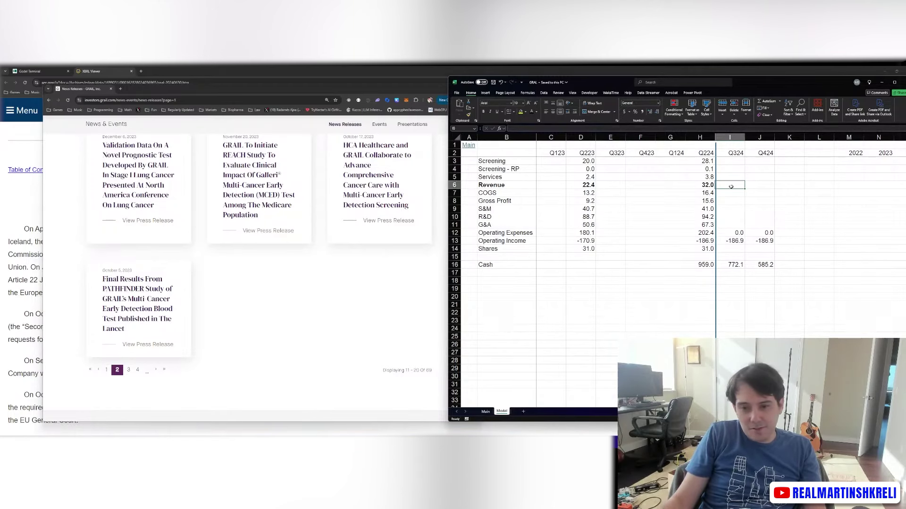
text(+)
key(Left)
text(+)
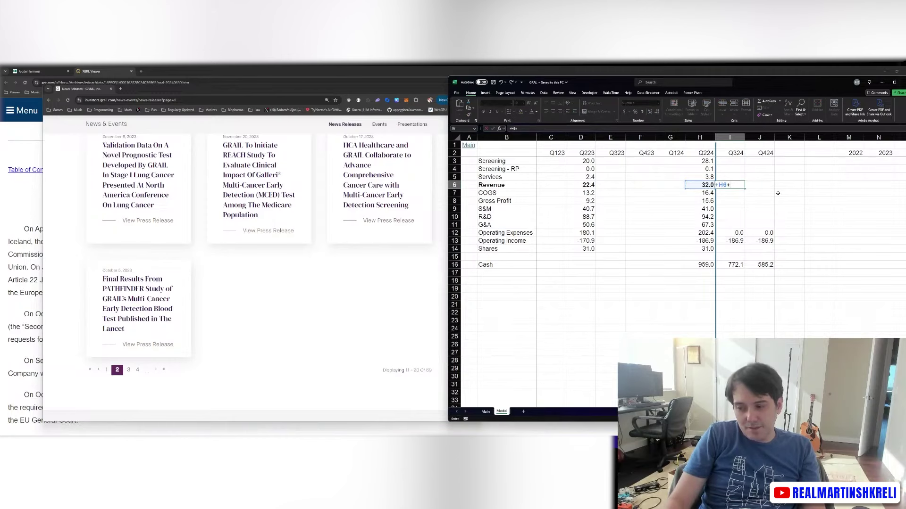
text(3)
key(Tab)
key(ctrl+s)
key(Down)
key(Down)
key(Left)
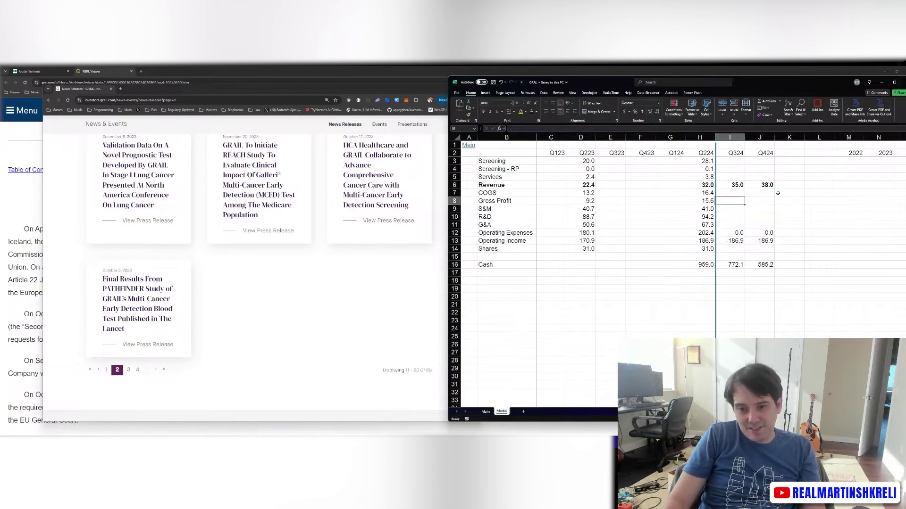
- Project Q324 and Q424 gross profit in I8:J8 as revenue times 0.5, formatted to one decimal place, and save the workbook
text(+)
key(Up)
key(Up)
text(*0.5)
key(shift+Right)
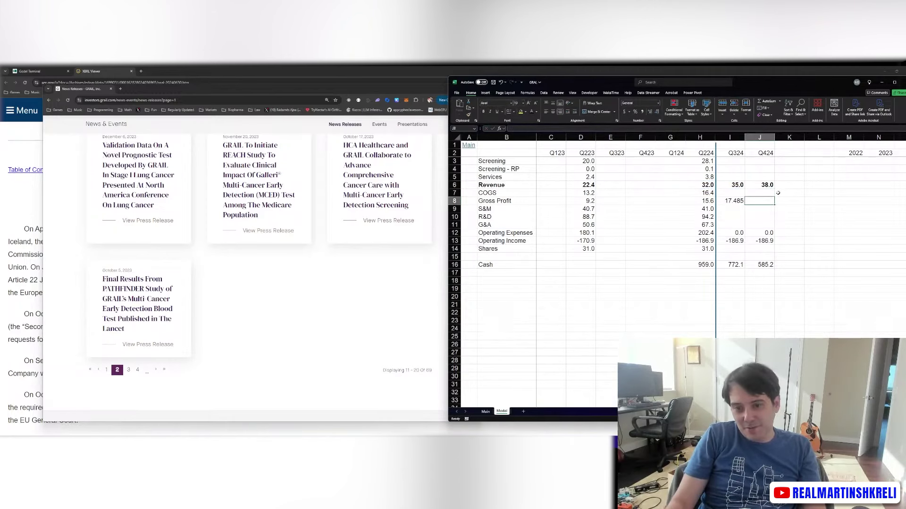
key(ctrl+r)
key(ctrl+1)
key(Down)
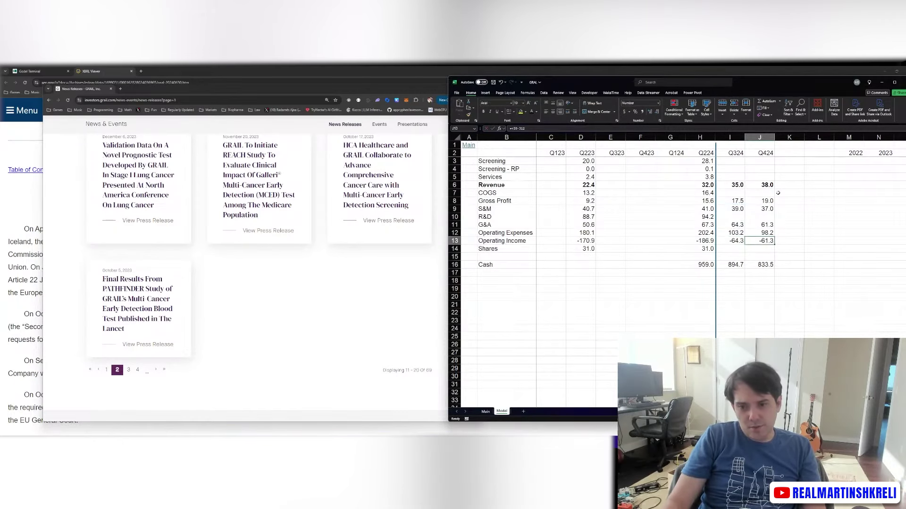
key(ctrl+s)
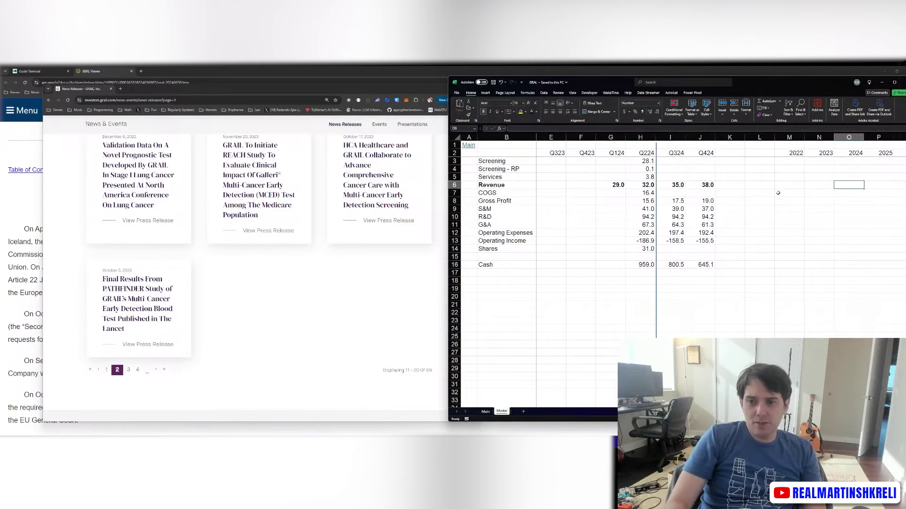
- Calculate 2024 revenue in O6 as the sum of the four quarters from Q124 to Q424
text(=sum()
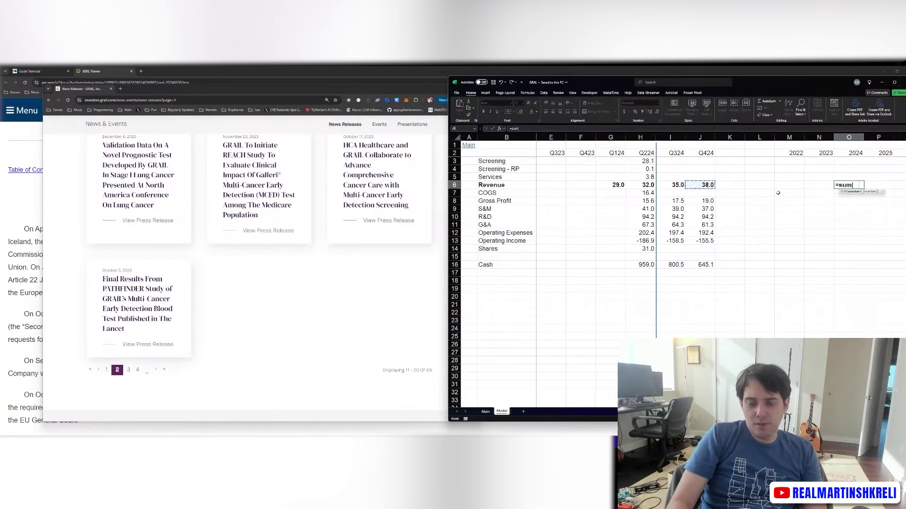
key(Left)
key(Left)
key(Left)
key(shift+Right)
key(shift+Right)
key(shift+Right)
key(Return)
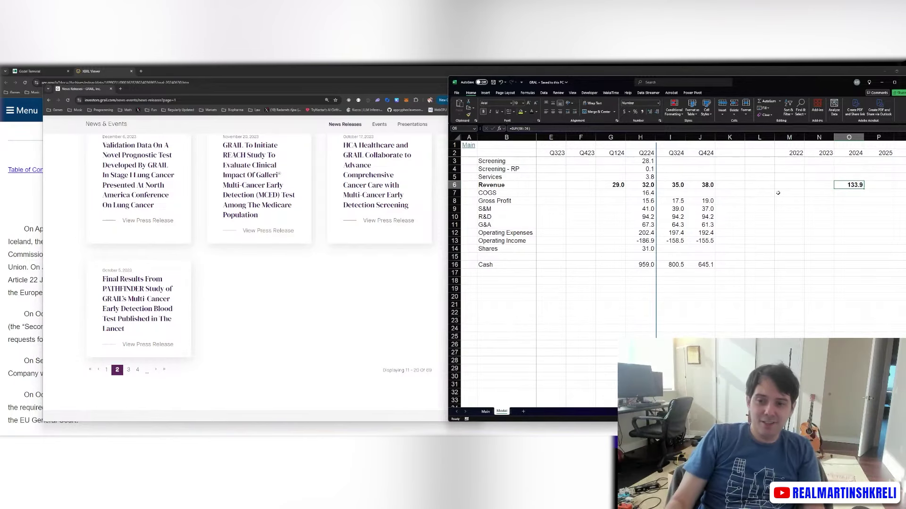
- Project 2025 revenue in P6 as 2024 revenue times 1.5
key(Right)
text(+)
key(Left)
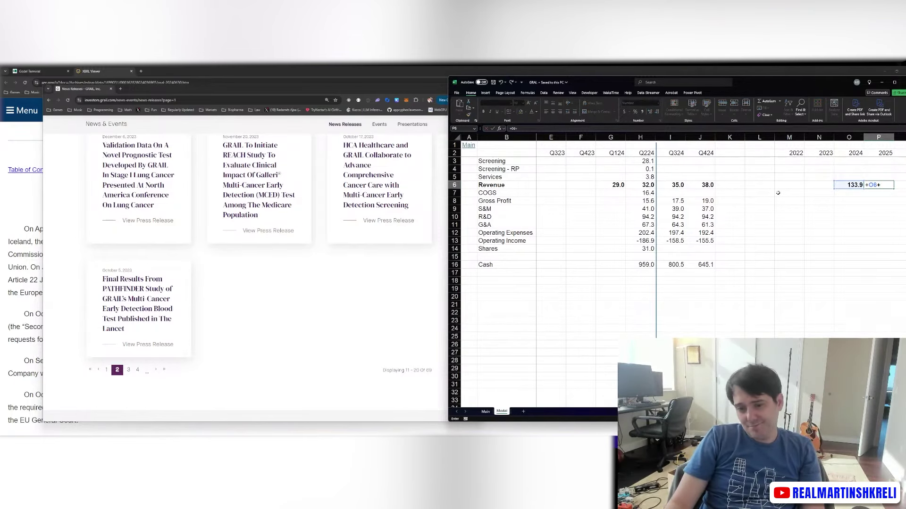
text(*1.5)
key(Return)
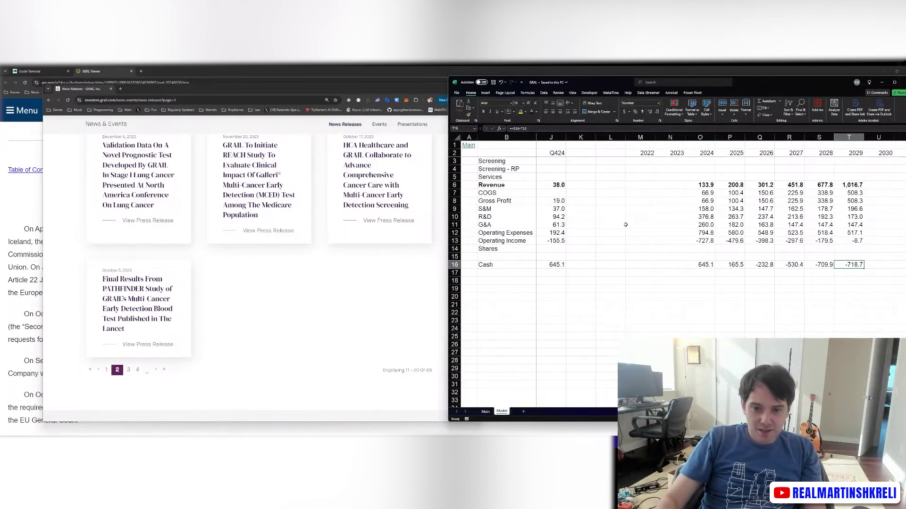
- Check the S&M, R&D and G&A projections across the annual columns and the late 2024 quarters
key(Up)
key(Up)
key(Left)
key(Left)
key(Up)
key(Up)
key(Up)
key(Up)
key(Up)
key(Left)
key(Left)
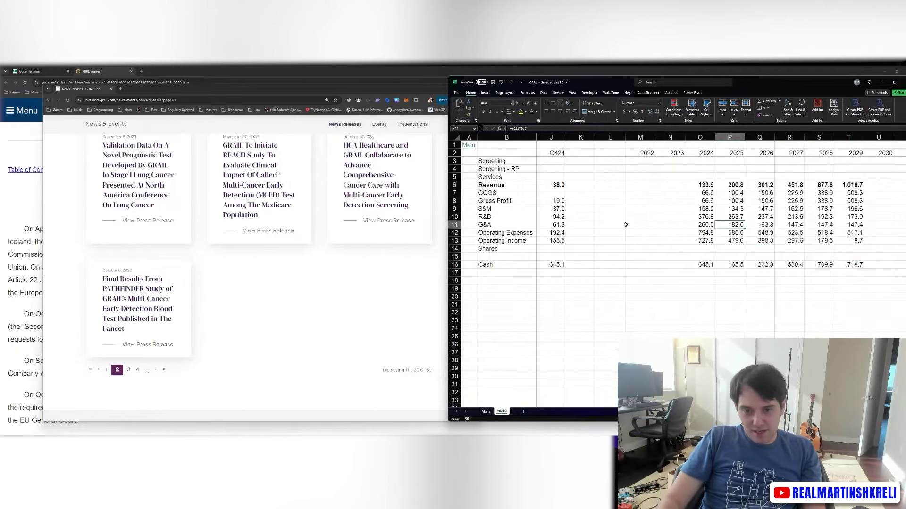
key(ctrl+Left)
key(ctrl+Left)
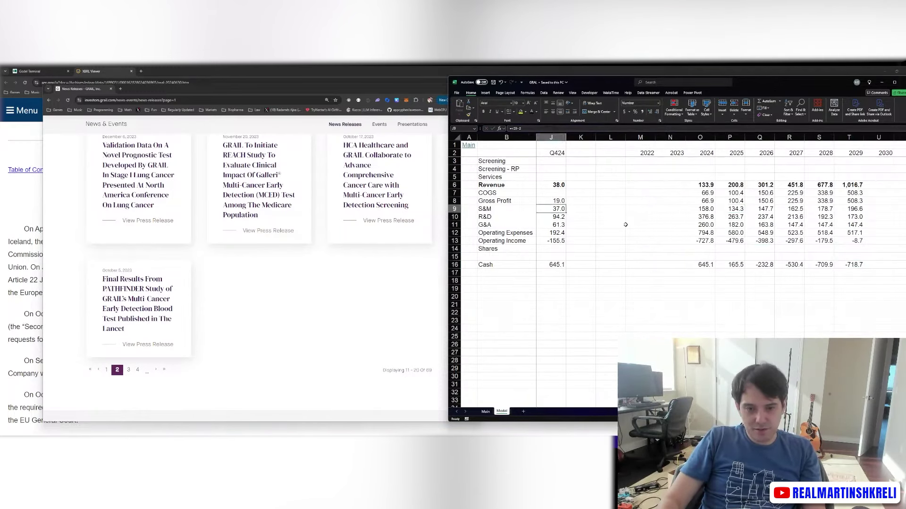
key(Left)
key(Down)
key(Right)
key(ctrl+Right)
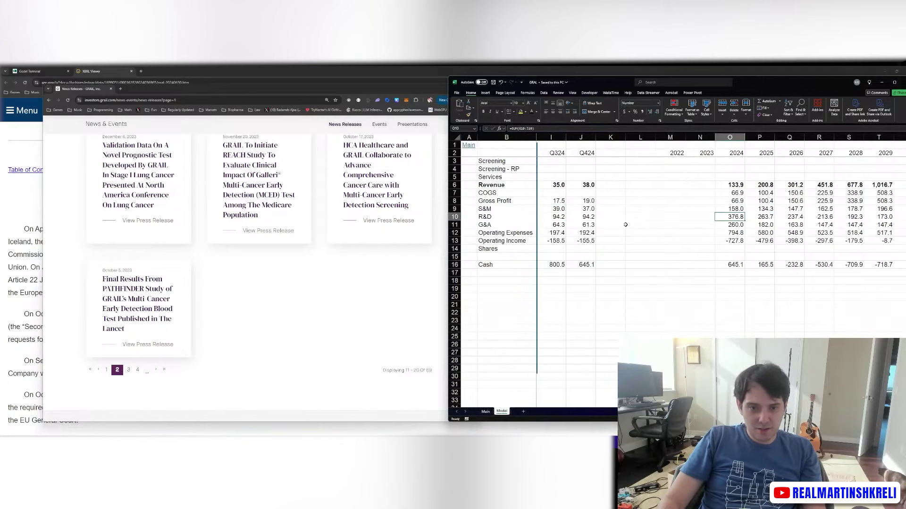
- Set 2025 R&D in P10 to 2024 R&D times 0.5
key(Right)
text(=+)
key(Left)
text(*0.5)
key(Return)
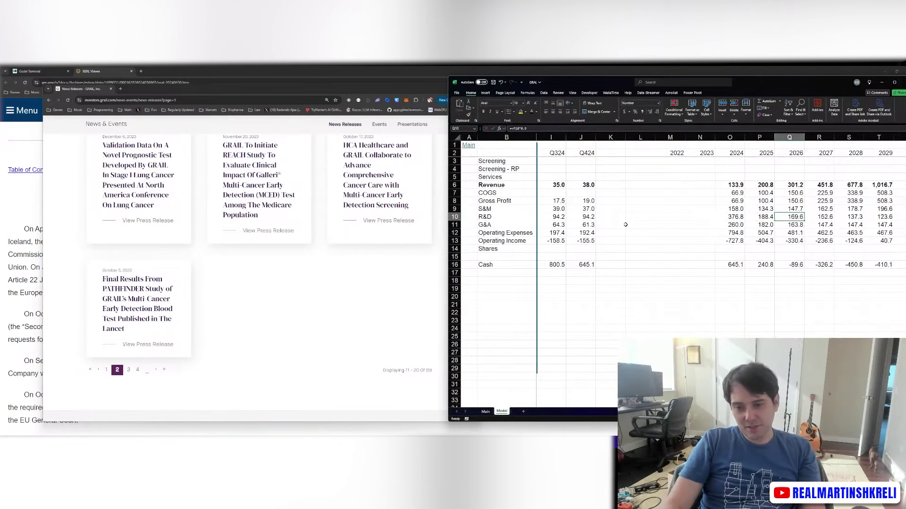
- Set 2026 R&D in Q10 to 2025 R&D times 0.5 and check the 2029 operating income formula
key(Down)
key(Down)
key(Left)
key(Right)
key(Right)
key(Right)
key(F2)
key(Escape)
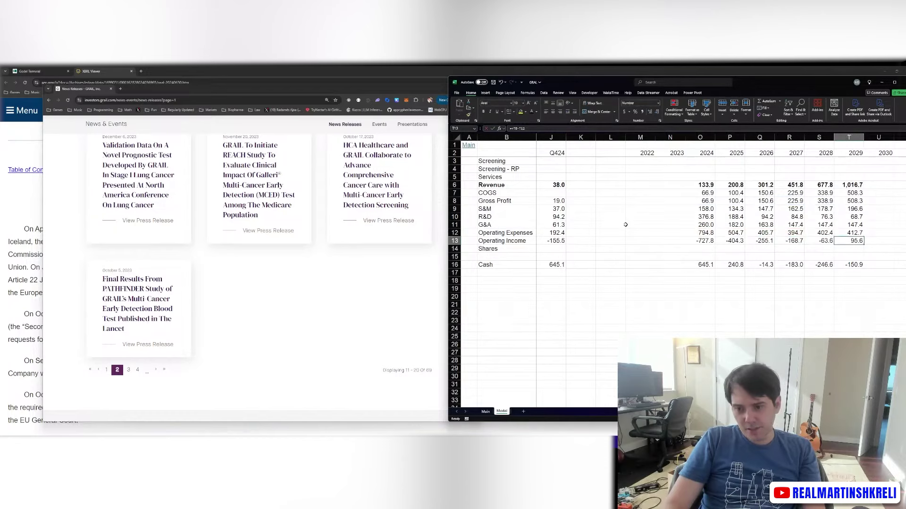
- Fill the 2026 R&D formula from Q10 across to 2029 in T10 and save the workbook
key(Right)
key(Right)
key(Left)
key(Left)
key(Left)
key(Up)
key(Up)
key(Up)
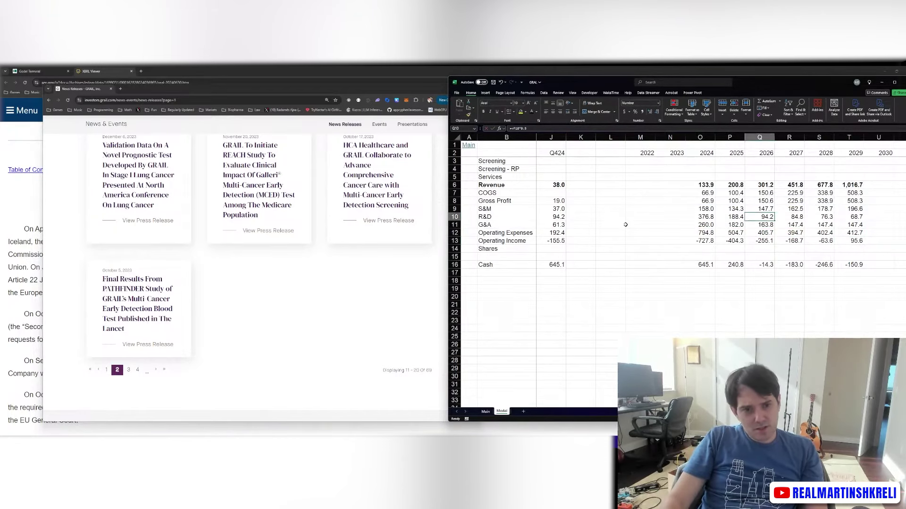
key(ctrl+shift+Right)
key(ctrl+r)
key(ctrl+s)
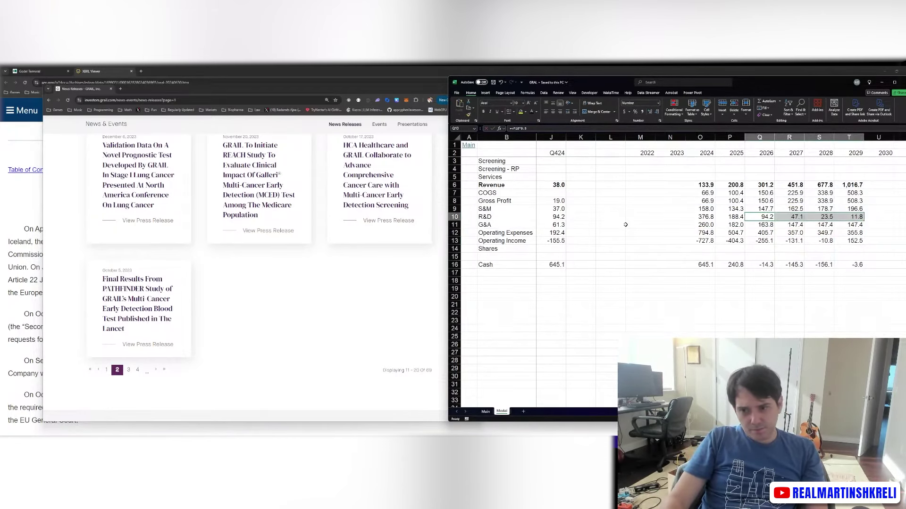
- Examine the annual gross profit, R&D and G&A projections from 2024 through 2029
key(Left)
key(Left)
key(ctrl+shift+Right)
key(Up)
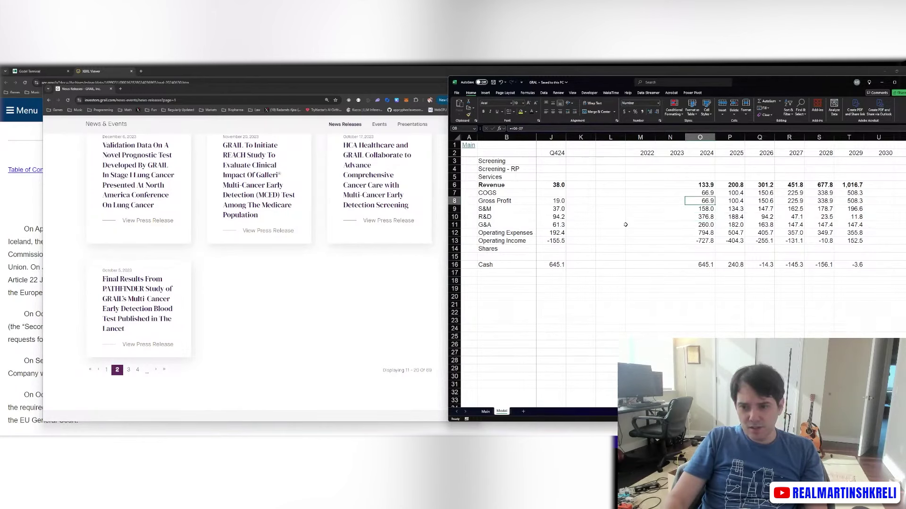
key(ctrl+shift+Right)
key(shift+Down)
key(shift+Down)
key(shift+Down)
key(Down)
key(Down)
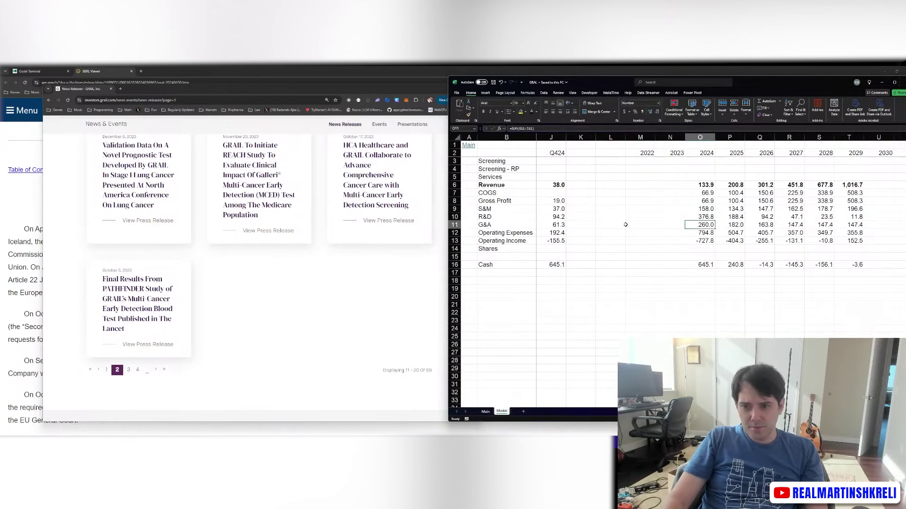
key(ctrl+Right)
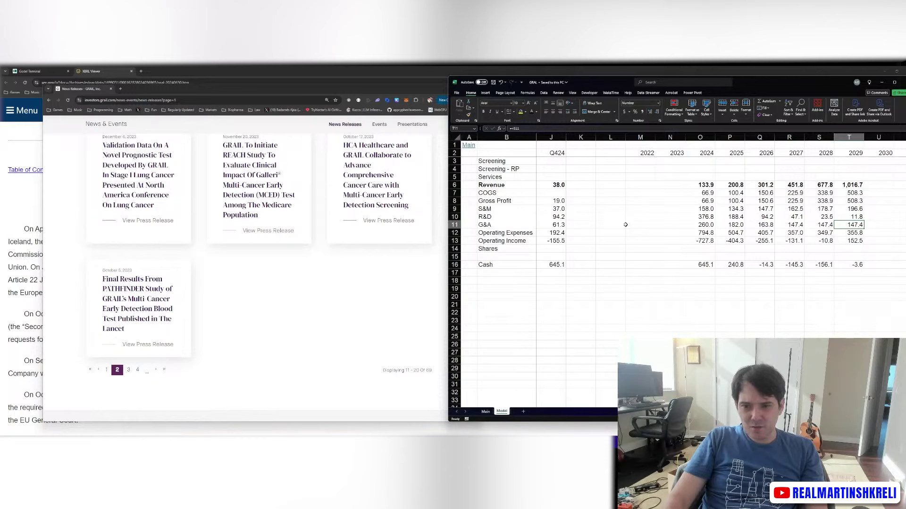
key(ctrl+Left)
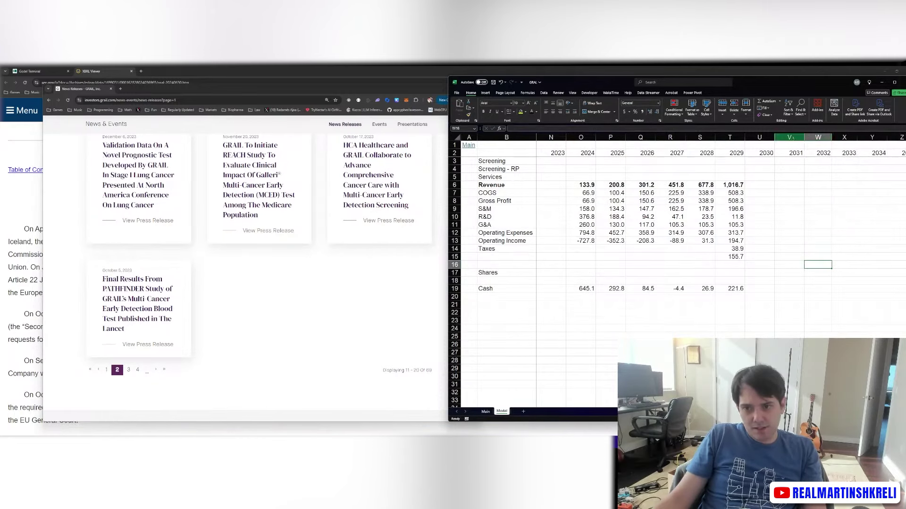
- Look over the empty 2031 to 2034 columns and the 2024 to 2029 projection block from revenue down to cash
mouse_move(791, 137)
mouse_down()
mouse_move(883, 139)
mouse_move(894, 162)
mouse_up()
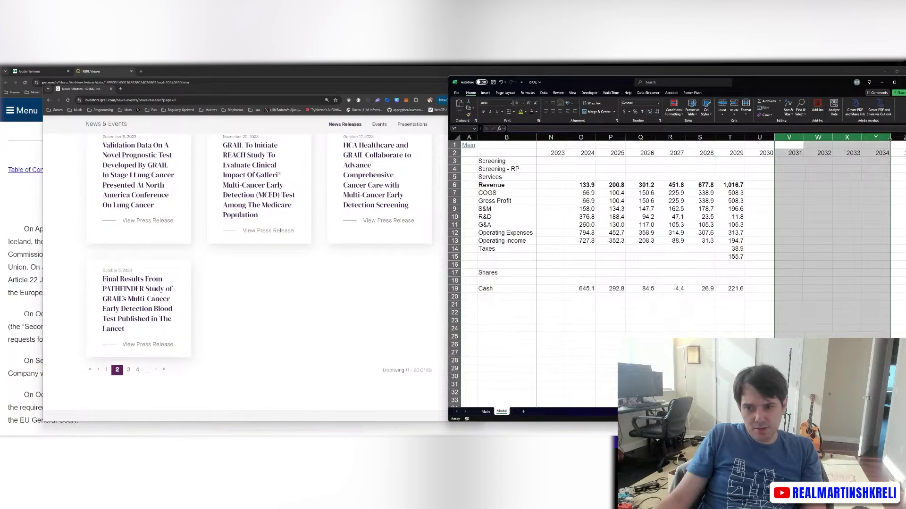
click(835, 200)
drag(646, 195, 623, 293)
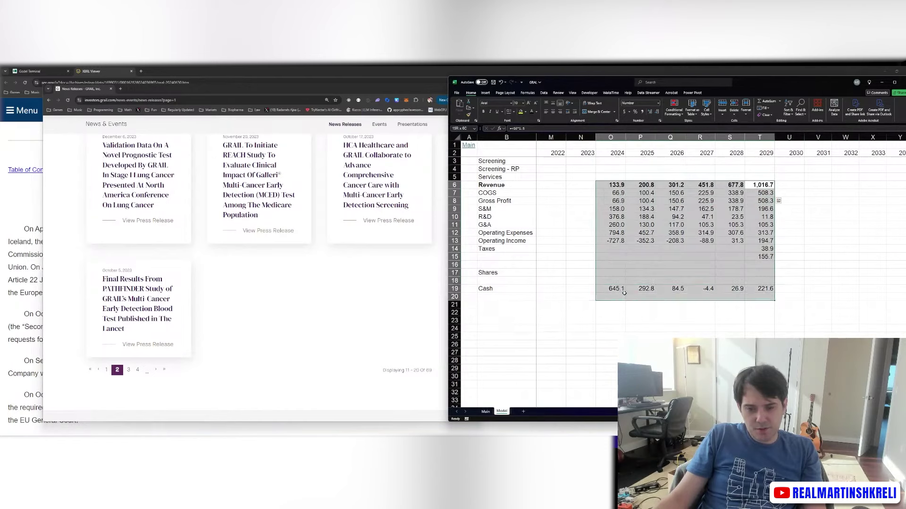
click(611, 257)
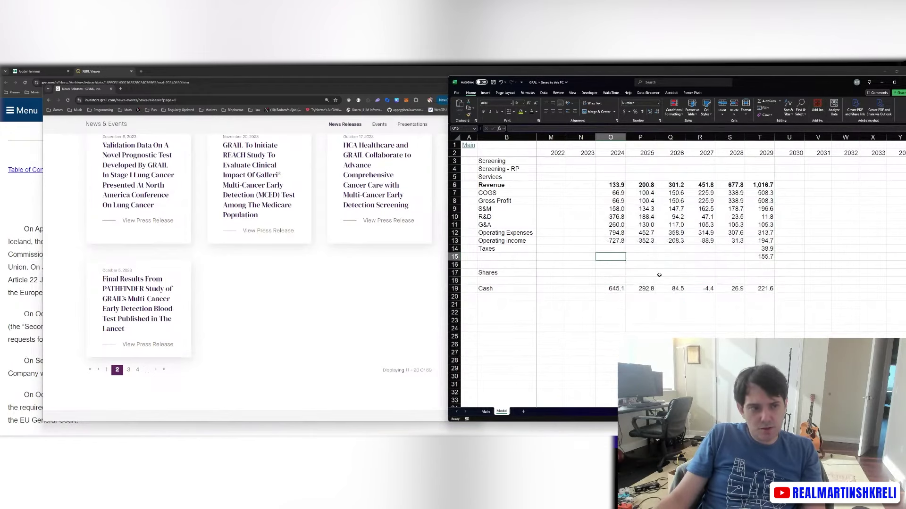
- Switch to the browser showing GRAIL's news releases and search the web for "liquid biopsy stocks"
click(293, 314)
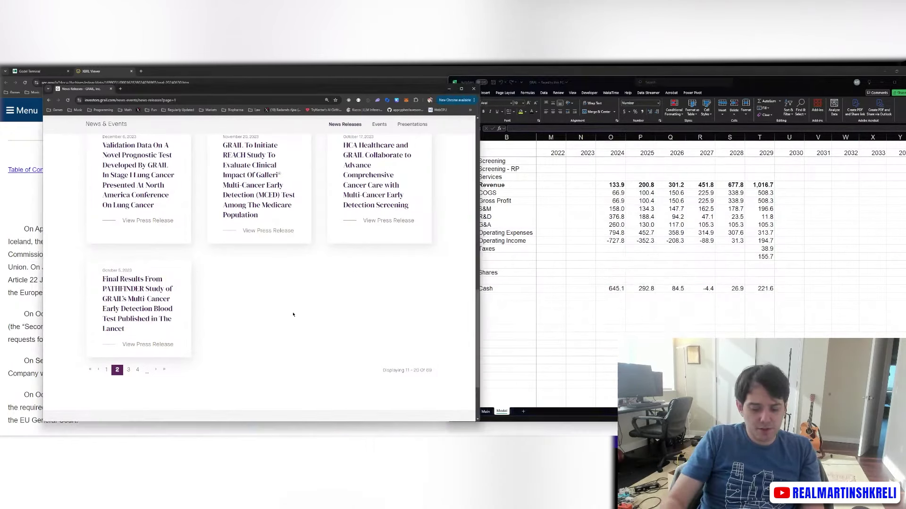
key(ctrl+l)
text(liquid bl)
text(opsy )
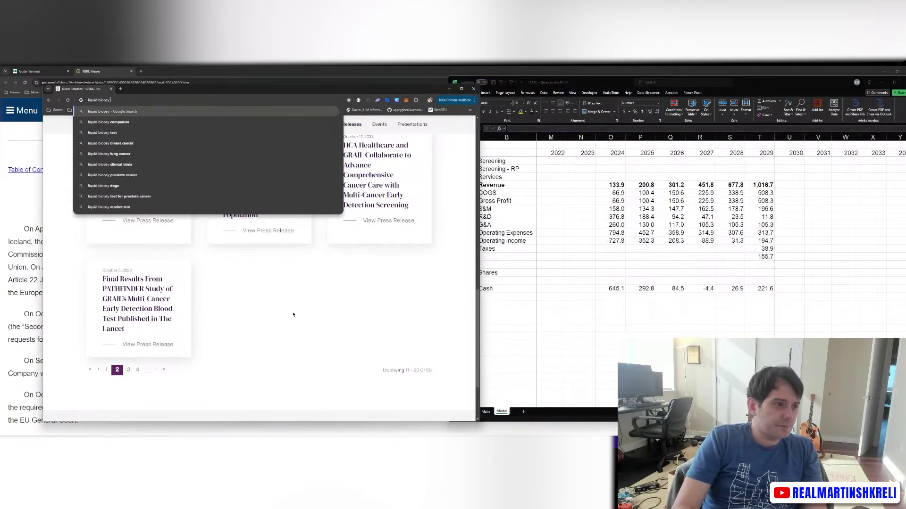
text(stocks&oq=liquid+biopsy+stocks&gs_lcrp=EgZjaHJvbWUyBggAEEUYOTIHCAEQABiABDIHCAIQABiABDI)
key(Return)
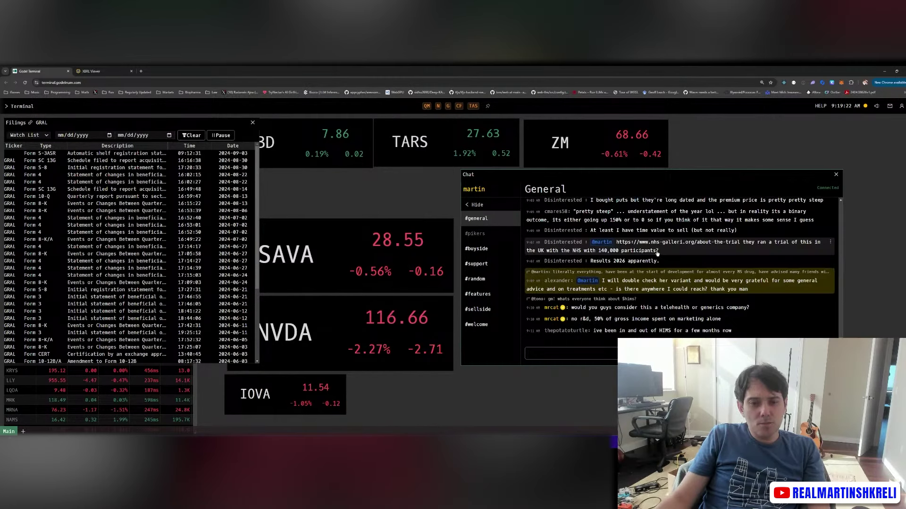
- Open the nhs-galleri.org/about-the-trial link from the Godel Terminal general chat and accept the analytics cookies
drag(658, 252, 618, 246)
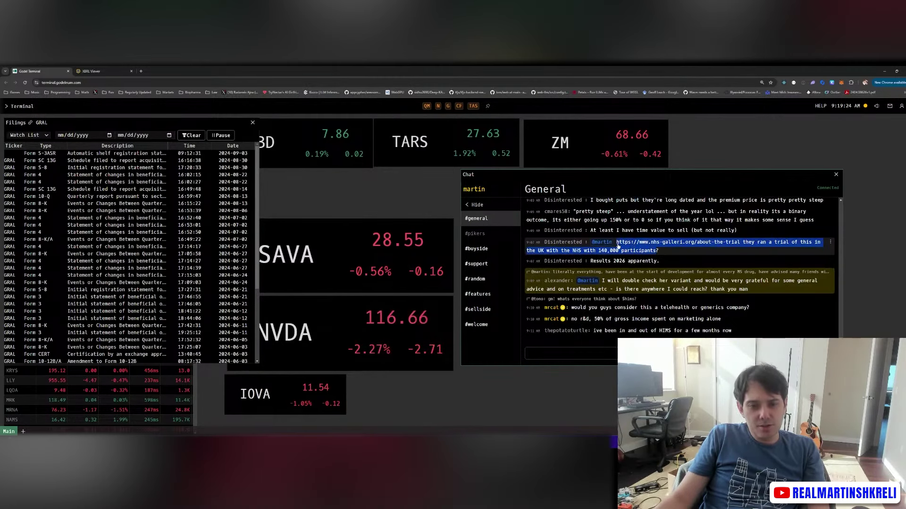
drag(739, 243, 142, 73)
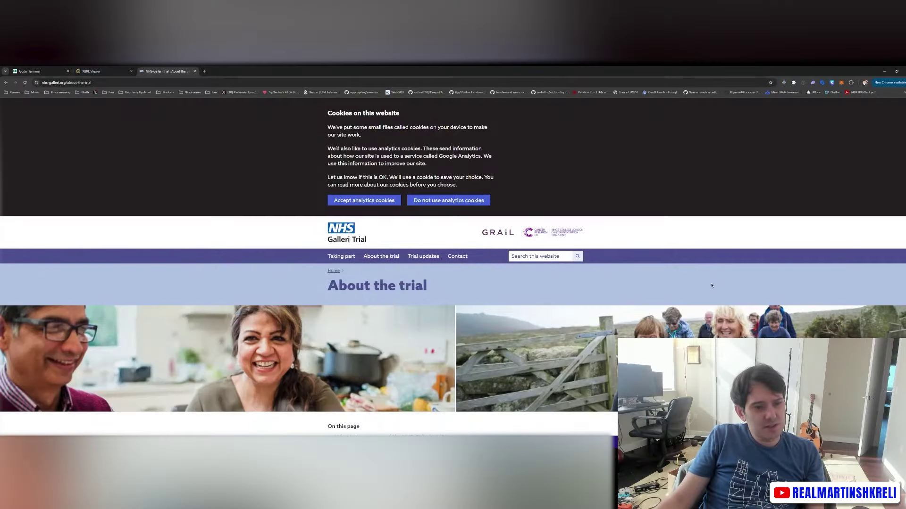
click(386, 206)
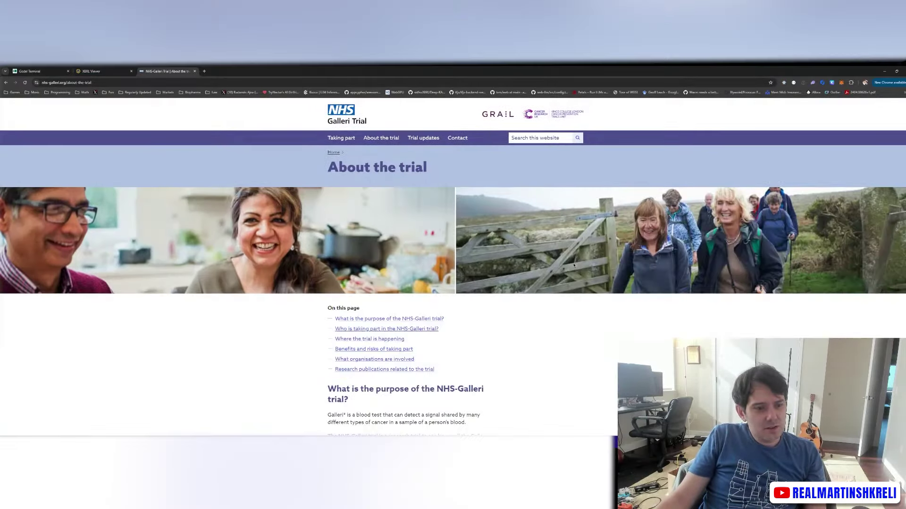
- Enlarge the trial page and read its purpose section, highlighting the passage on volunteers aged 50–77
scroll(574, 266, down, 3)
key(ctrl+plus)
key(ctrl+plus)
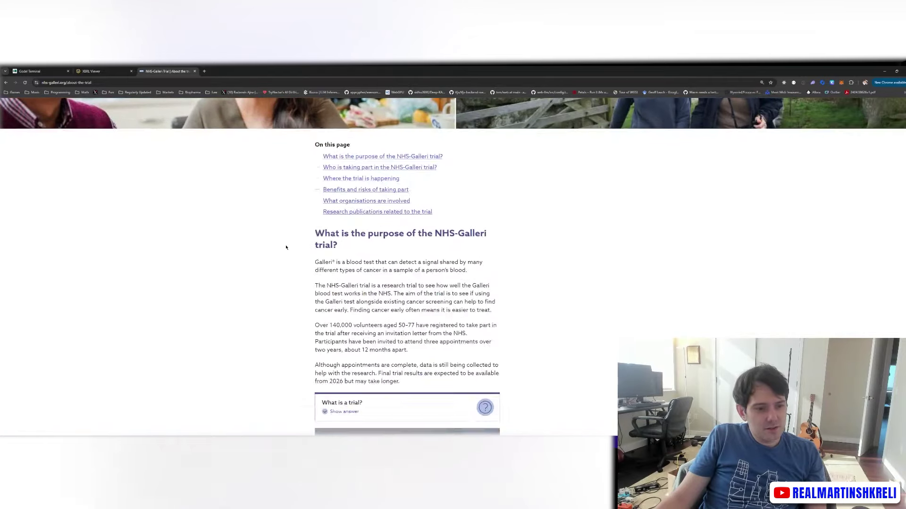
scroll(285, 247, down, 3)
drag(388, 229, 284, 203)
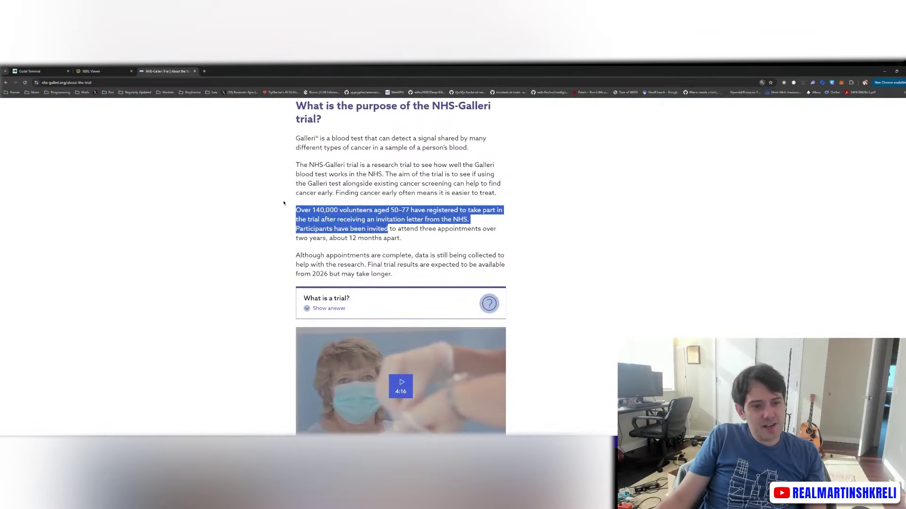
- Look through the rest of the trial page down to the research publications, and return to the purpose section
scroll(371, 317, down, 8)
scroll(575, 322, down, 10)
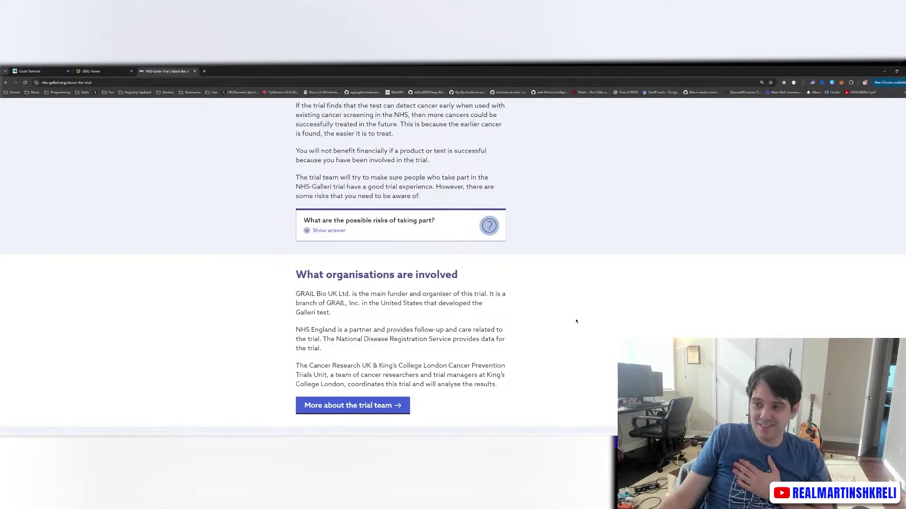
scroll(581, 311, down, 3)
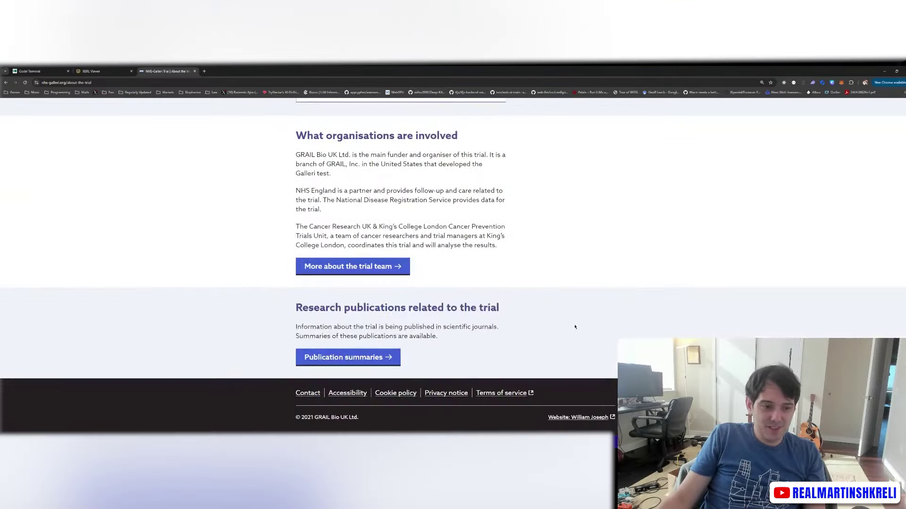
scroll(574, 324, up, 15)
scroll(571, 283, down, 6)
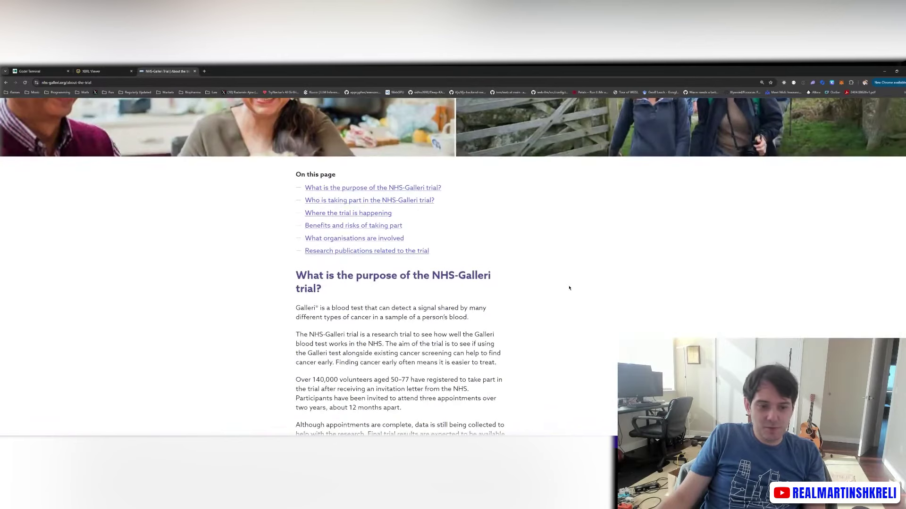
drag(338, 242, 411, 314)
click(412, 314)
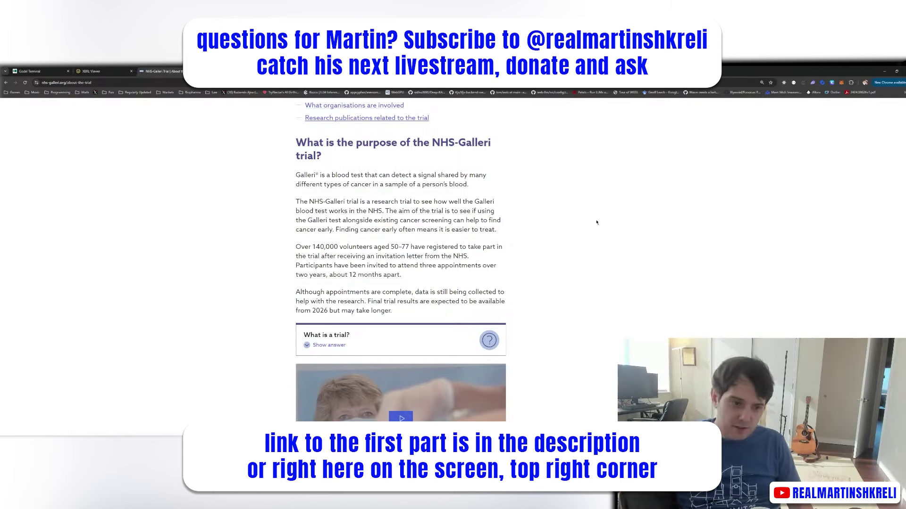
- Reread the sentence about the trial's registered volunteers and close the NHS-Galleri page
drag(296, 247, 615, 236)
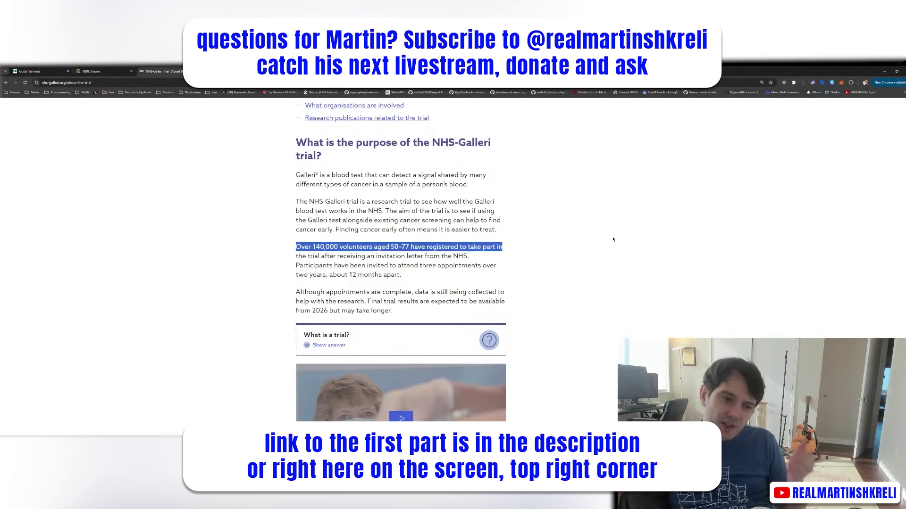
click(613, 239)
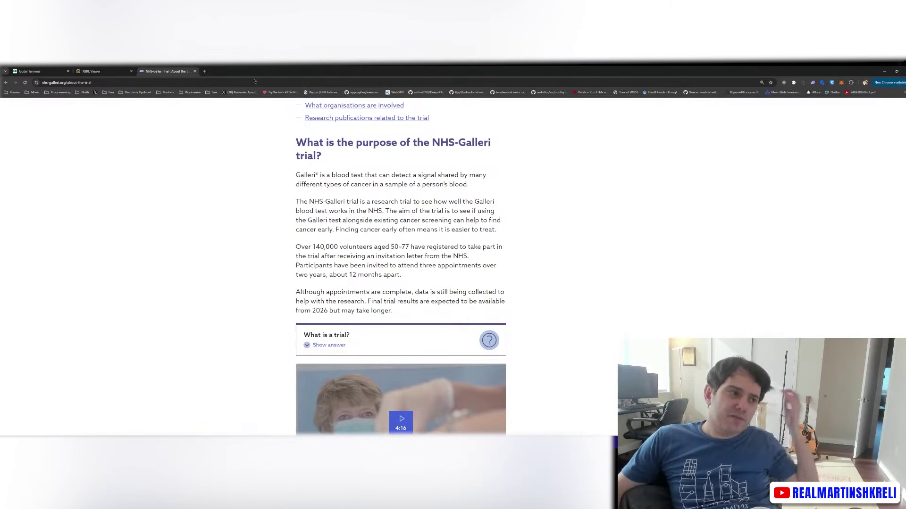
key(ctrl+w)
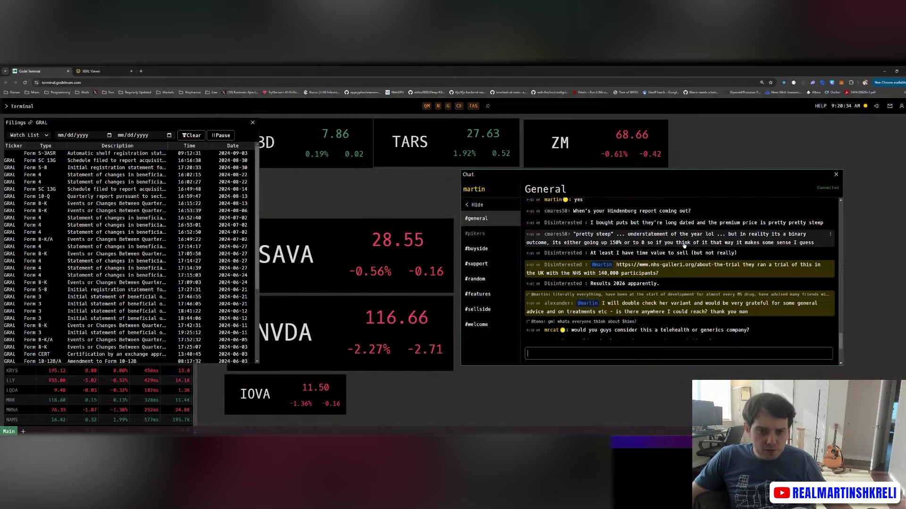